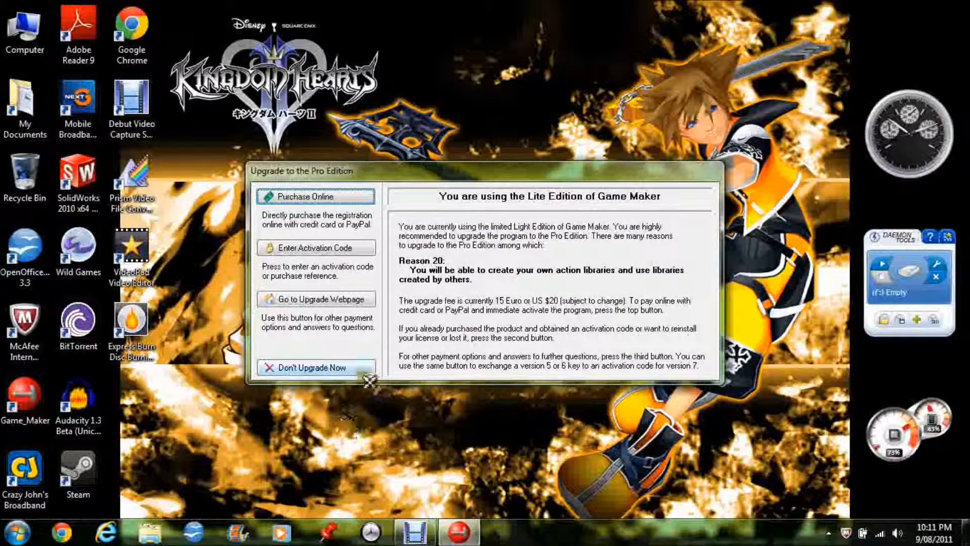
Decline the Pro Edition upgrade offer and continue with the Lite Edition
click(340, 368)
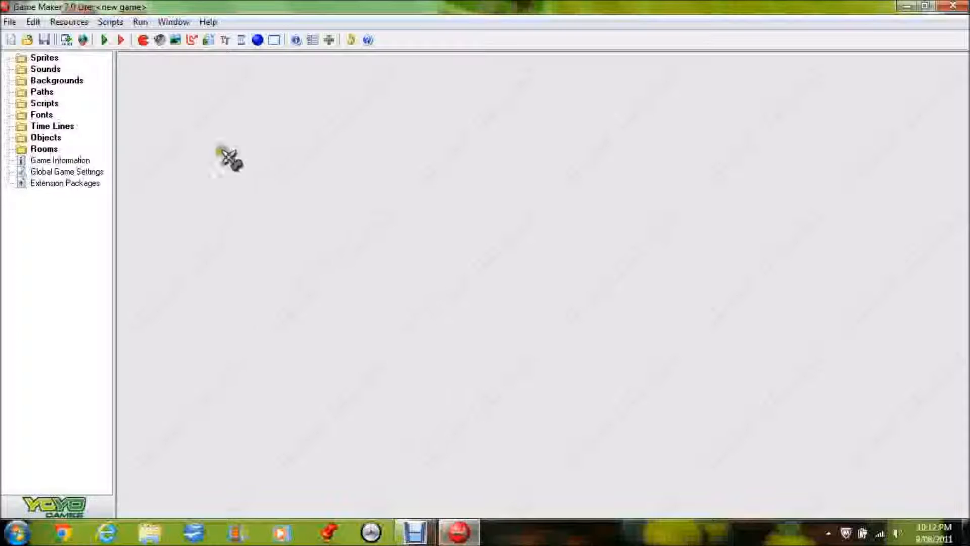
right_click(43, 59)
click(71, 66)
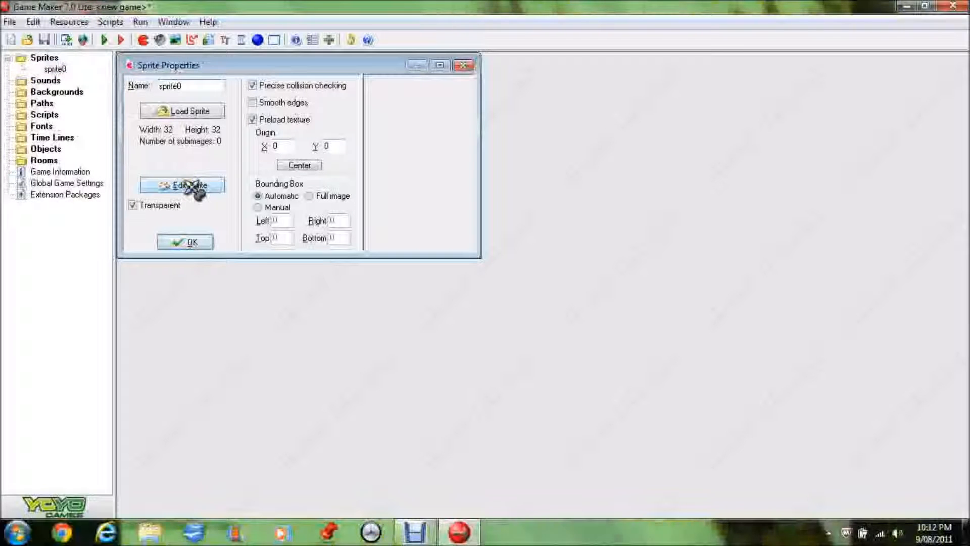
click(192, 186)
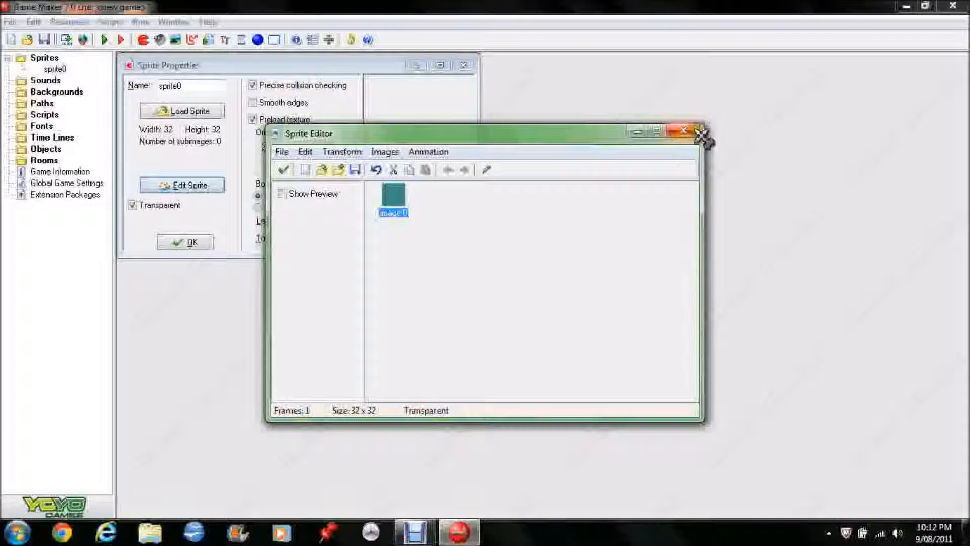
click(684, 132)
click(464, 66)
click(53, 68)
right_click(55, 69)
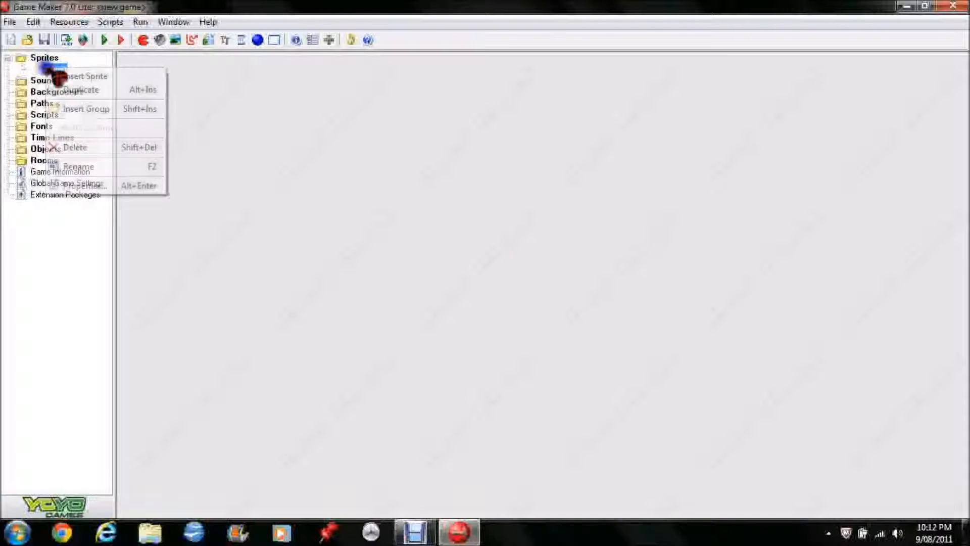
click(122, 147)
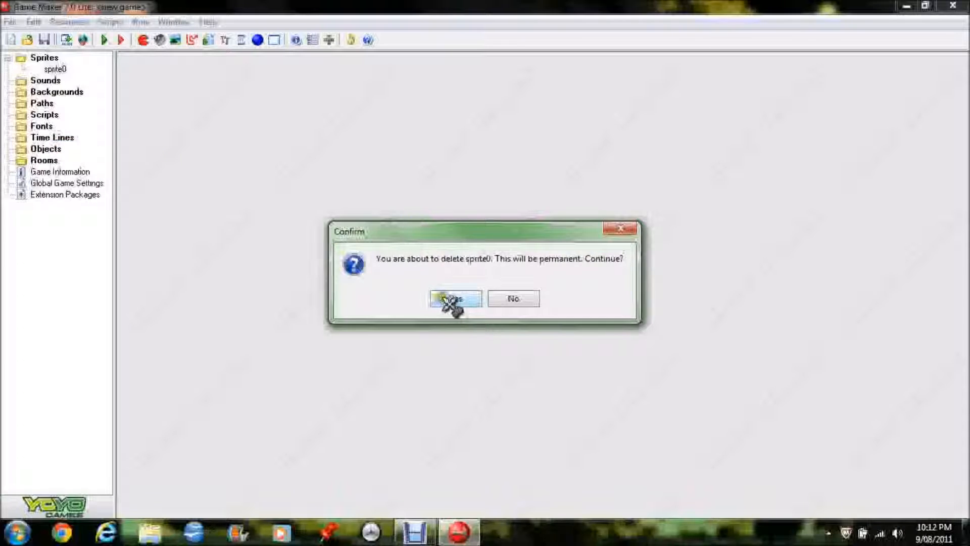
click(450, 299)
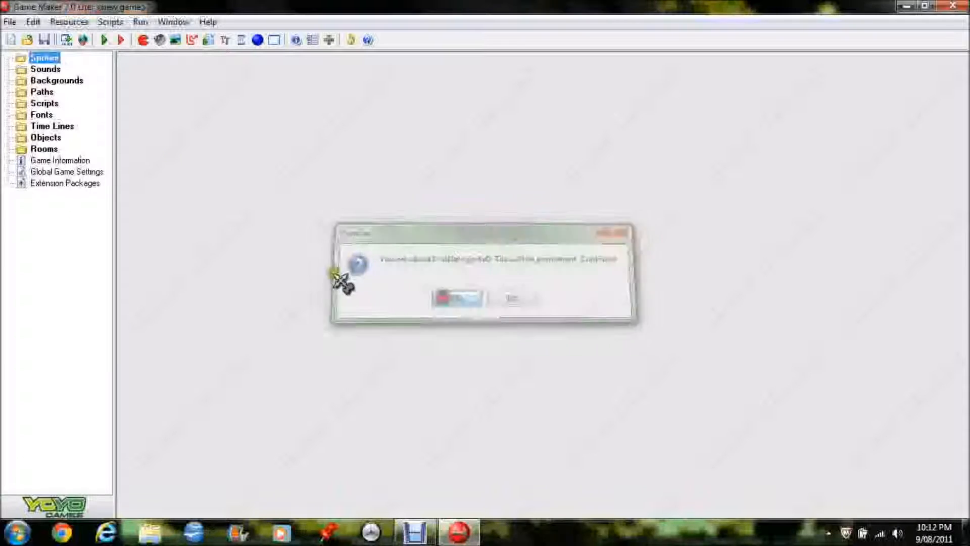
Create a new sprite named sprite_chocolate
right_click(41, 58)
click(81, 66)
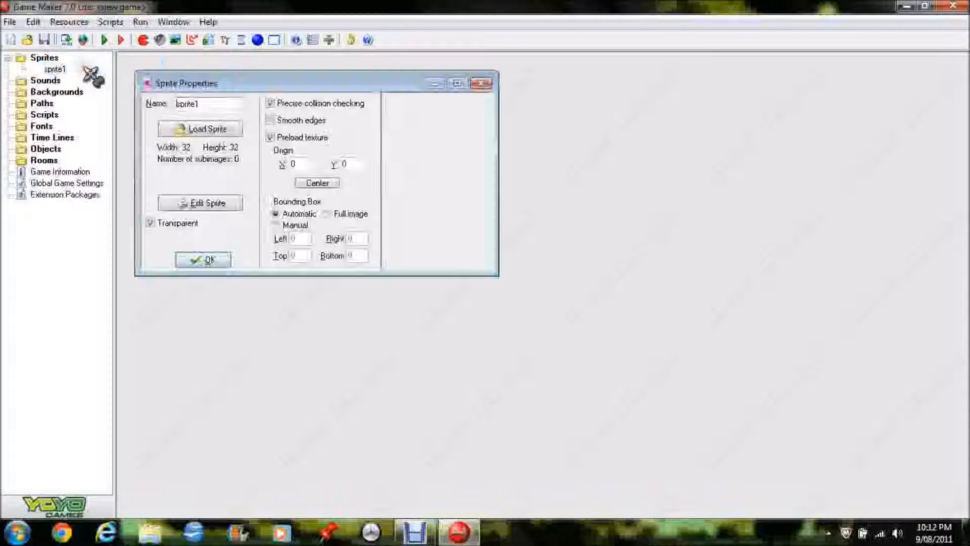
click(212, 101)
key(BackSpace)
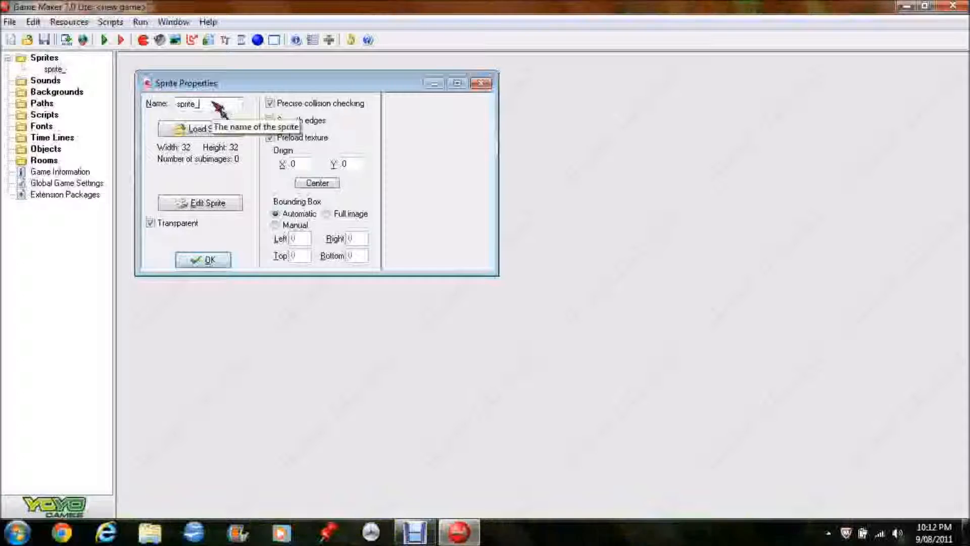
text(_cho)
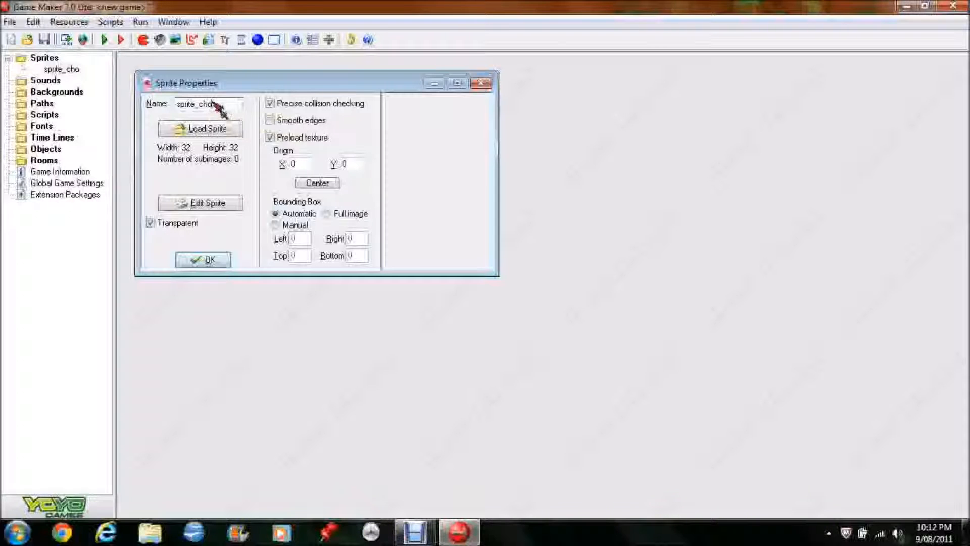
text(colate)
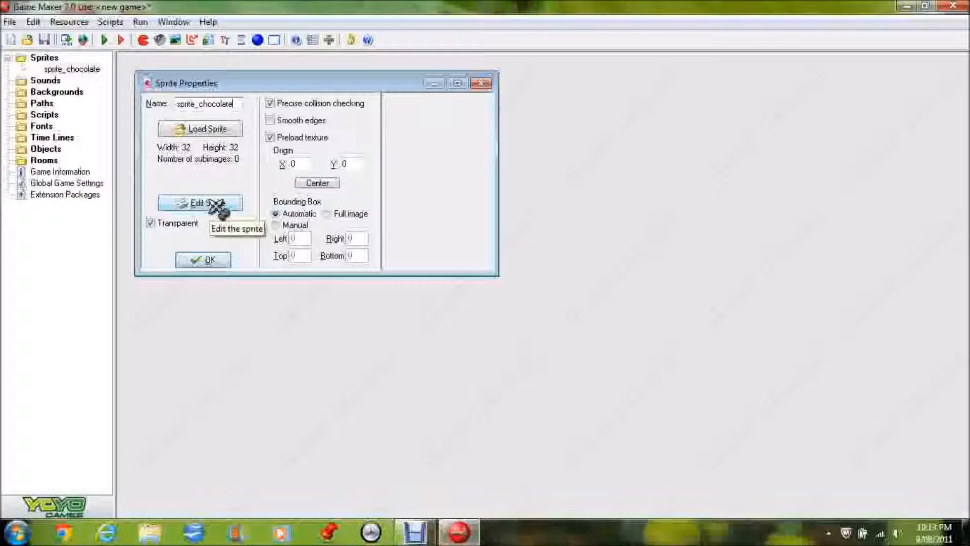
Draw a white-filled circle with a red outline across the whole image of sprite_chocolate and save the drawing to the sprite
click(205, 204)
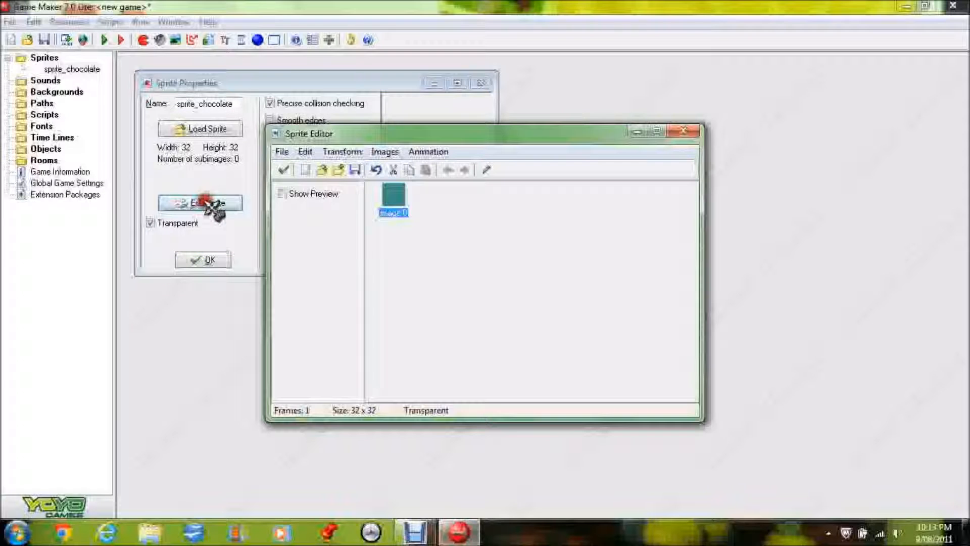
double_click(393, 202)
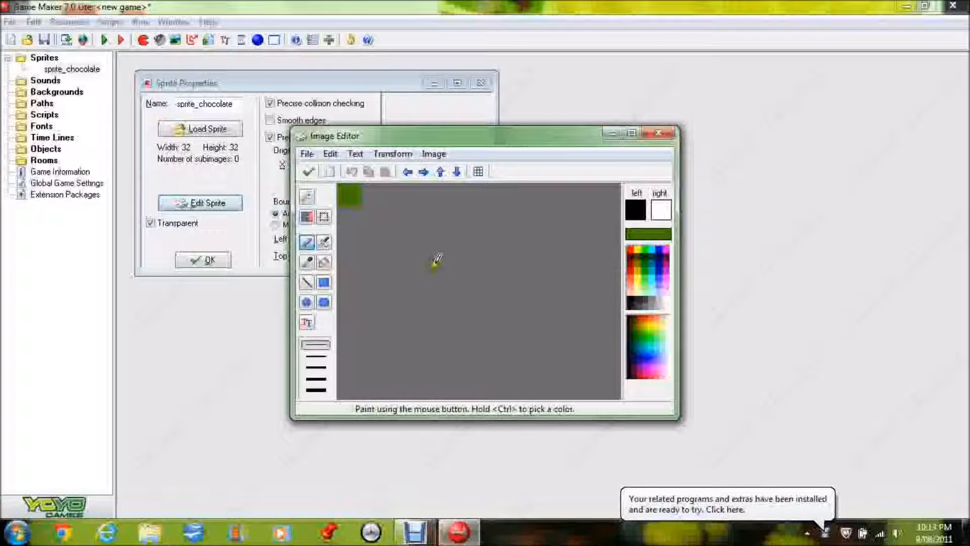
click(632, 246)
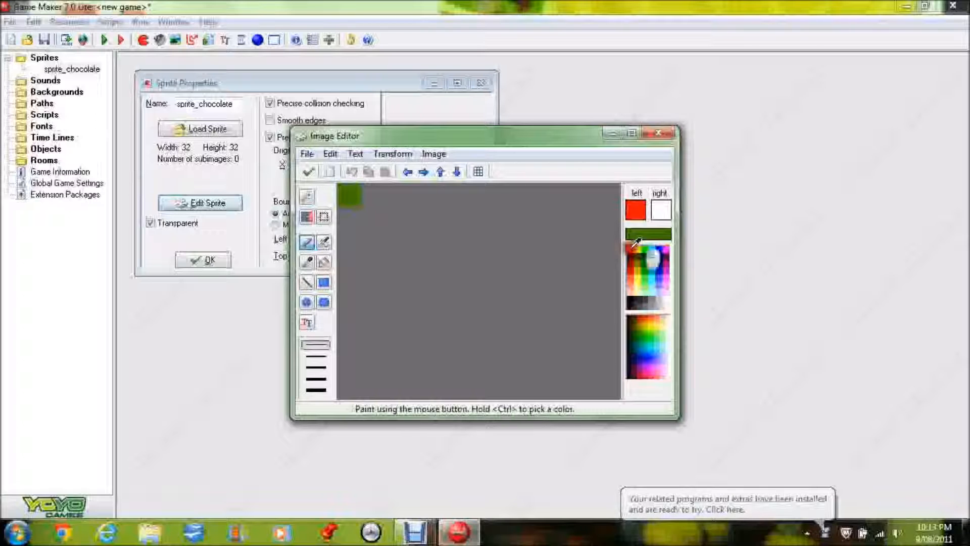
click(307, 302)
click(317, 368)
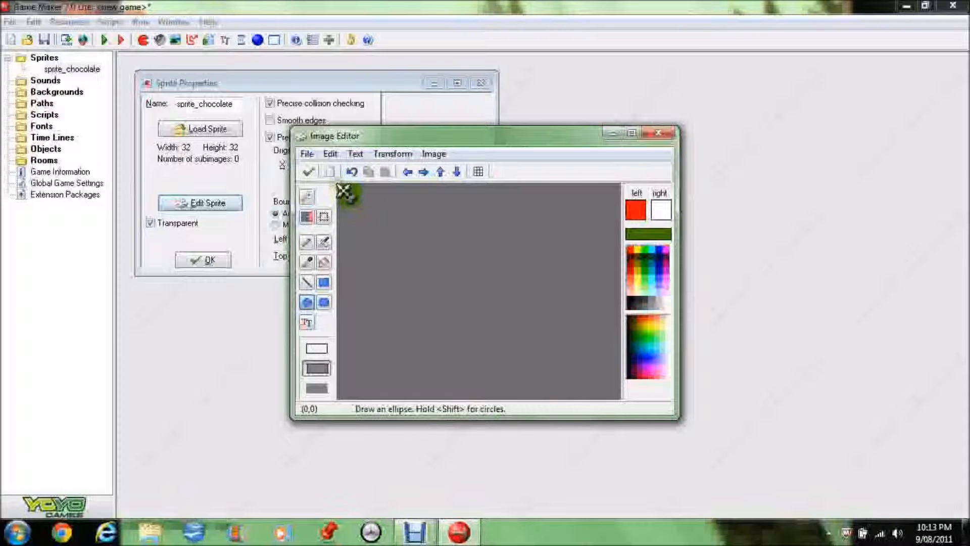
drag(339, 186, 360, 203)
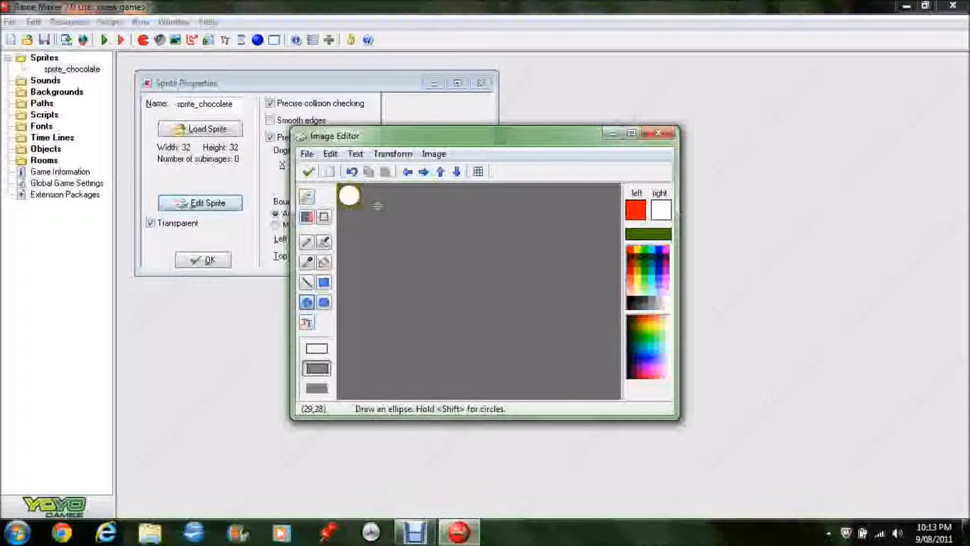
click(309, 172)
click(284, 171)
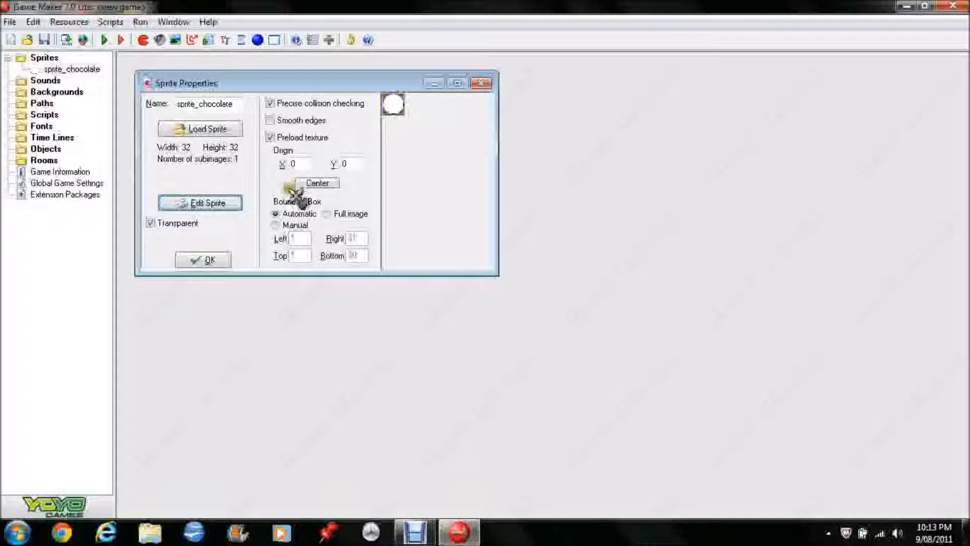
Compare the circle sprite's preview with transparency on and off, leaving transparency enabled
click(211, 203)
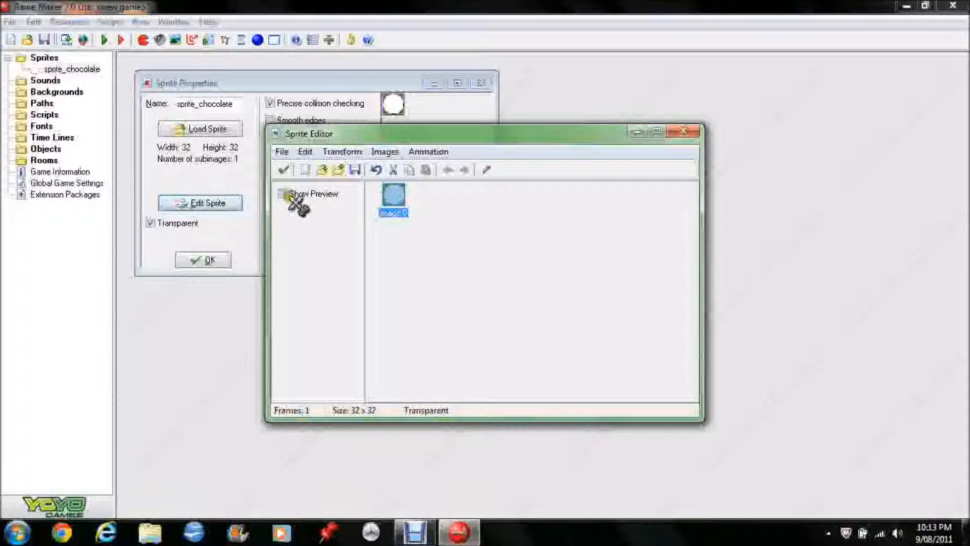
click(302, 195)
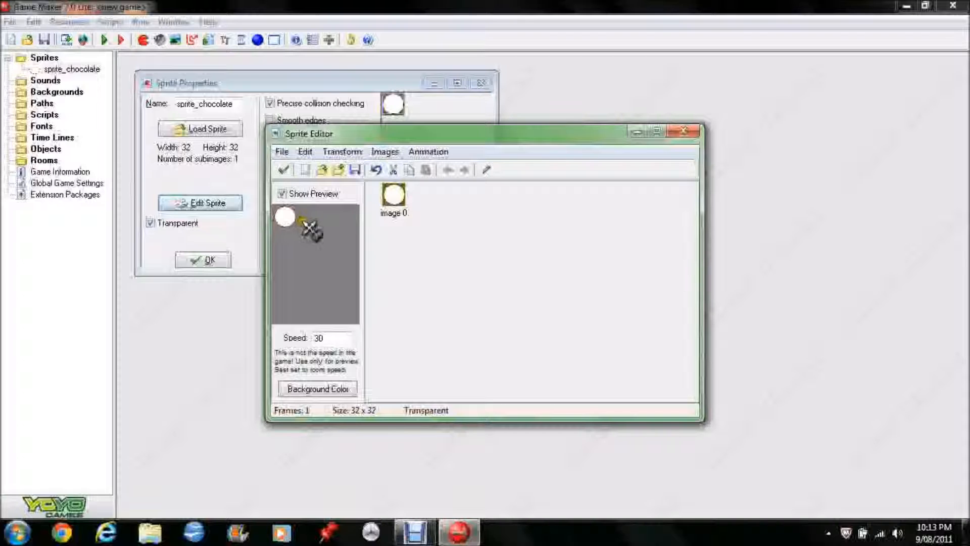
click(284, 171)
click(150, 223)
click(192, 204)
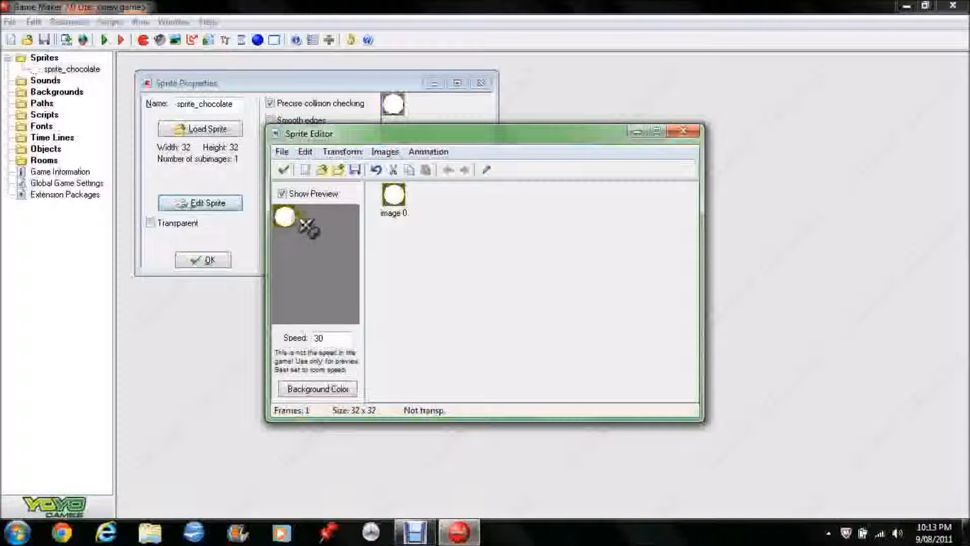
click(284, 171)
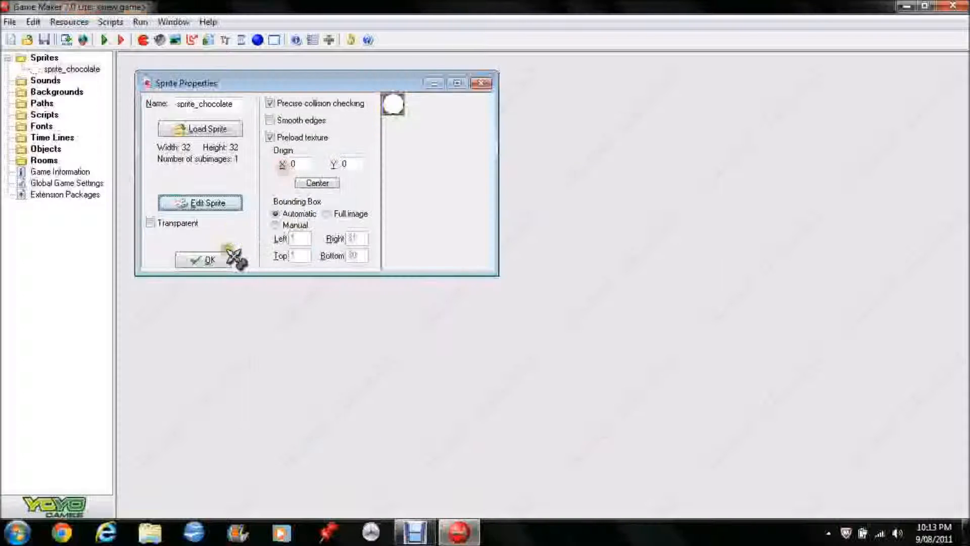
click(150, 223)
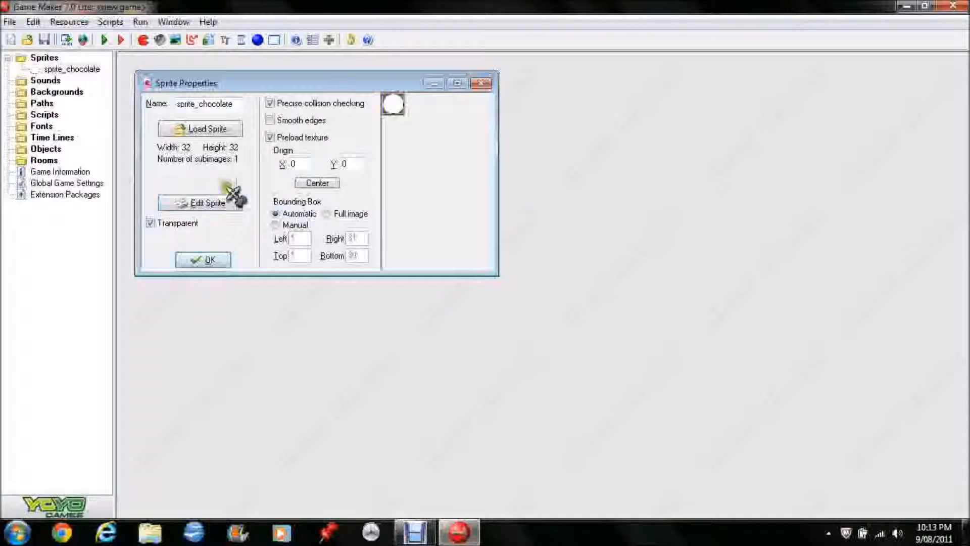
Center the origin of sprite_chocolate at X 16, Y 16 and accept the sprite's properties
click(318, 183)
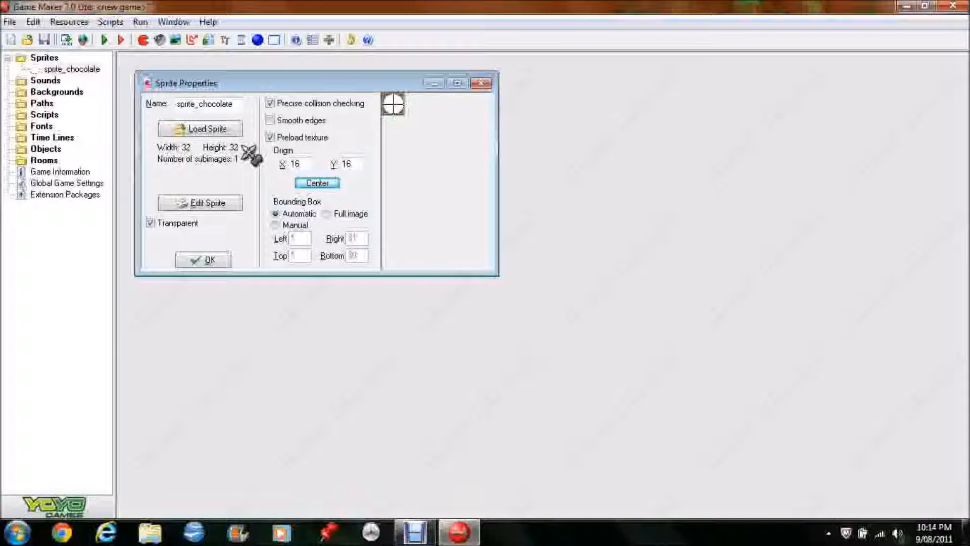
click(202, 259)
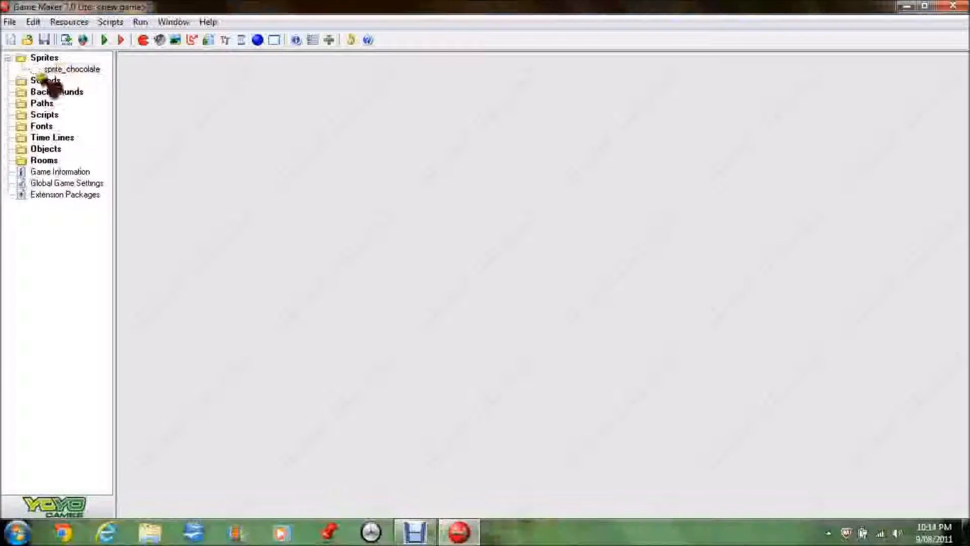
Create a new object named object_chocolate and assign sprite_chocolate as its sprite
right_click(39, 151)
click(71, 157)
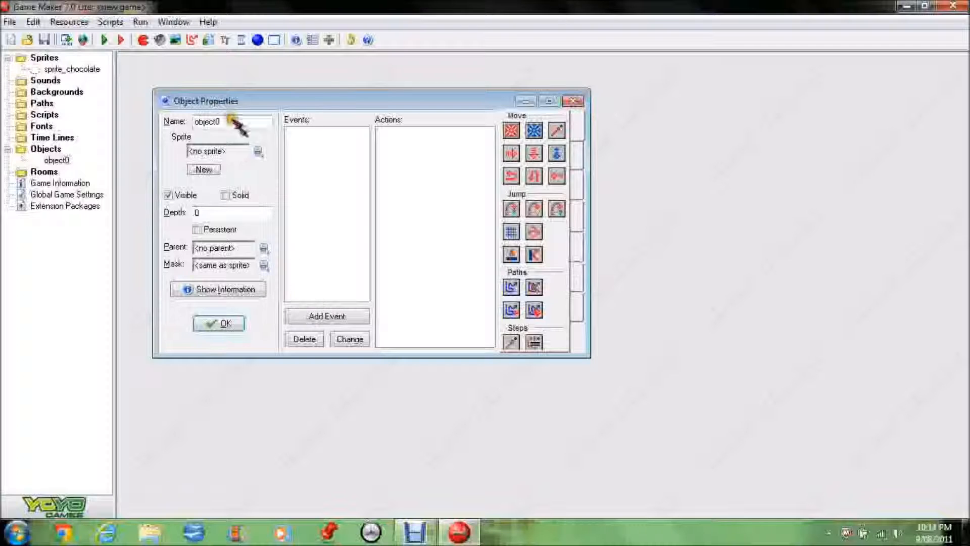
click(235, 119)
key(BackSpace)
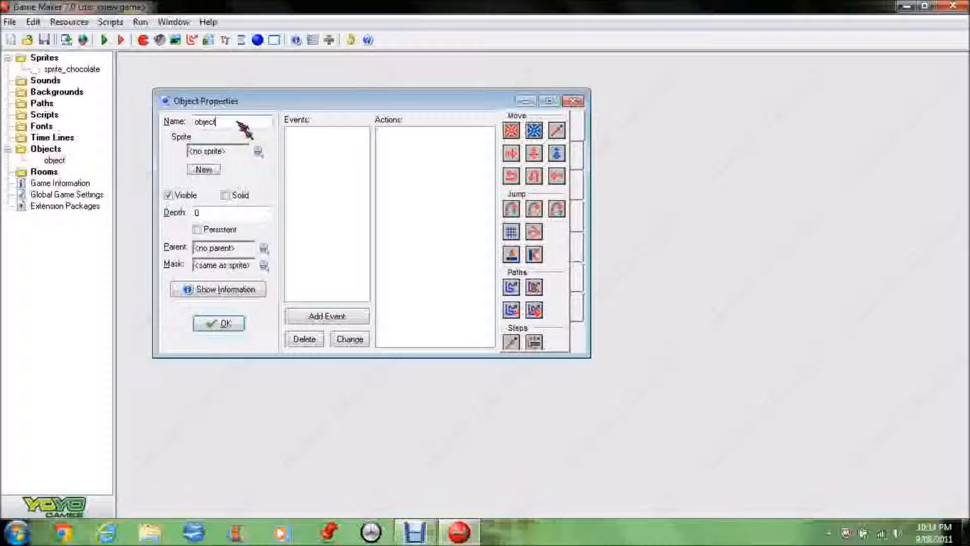
text(_choc)
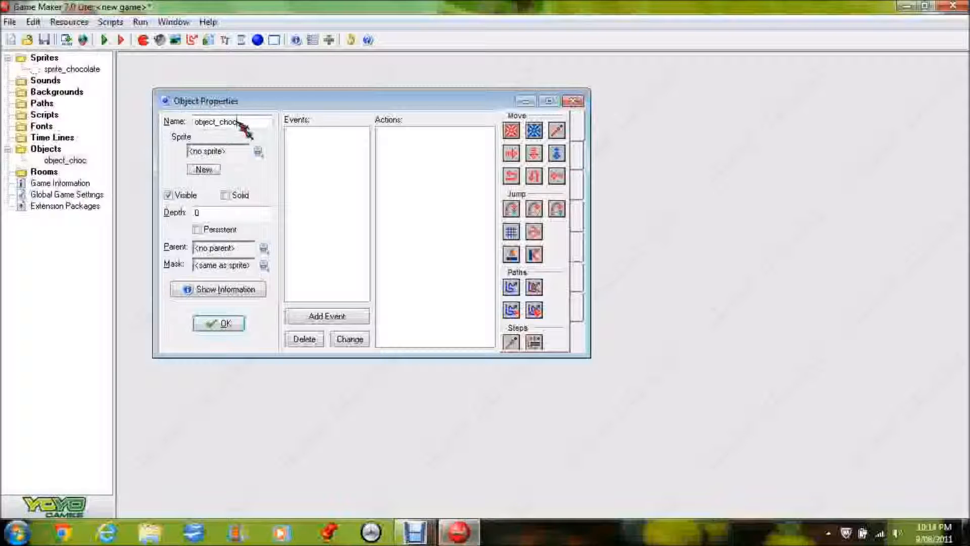
text(olate)
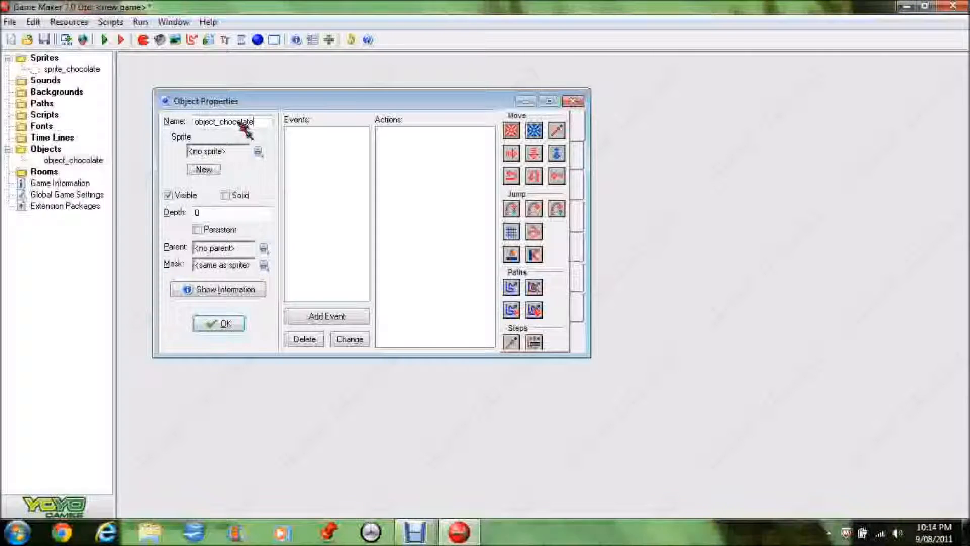
click(260, 151)
click(300, 173)
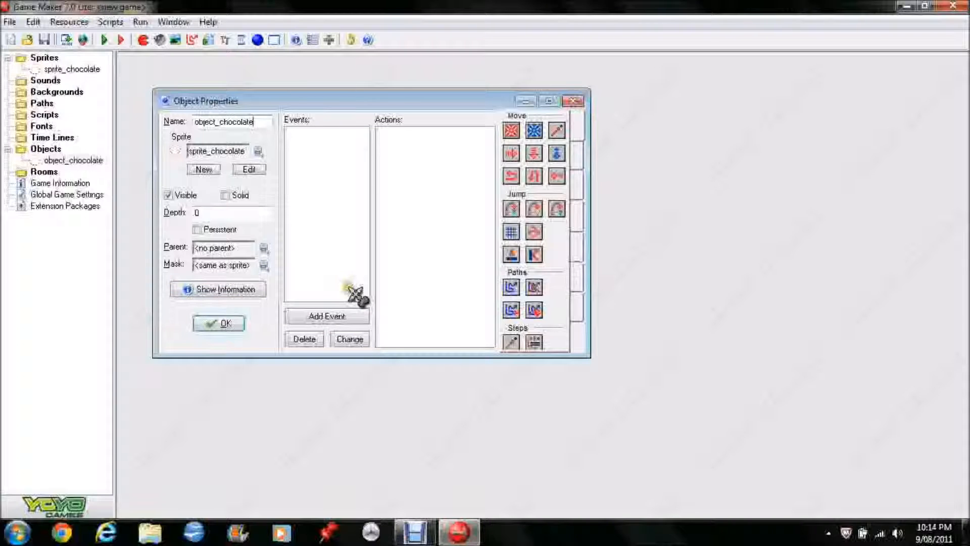
Add a Create event to object_chocolate with a Move Fixed action in it
click(328, 318)
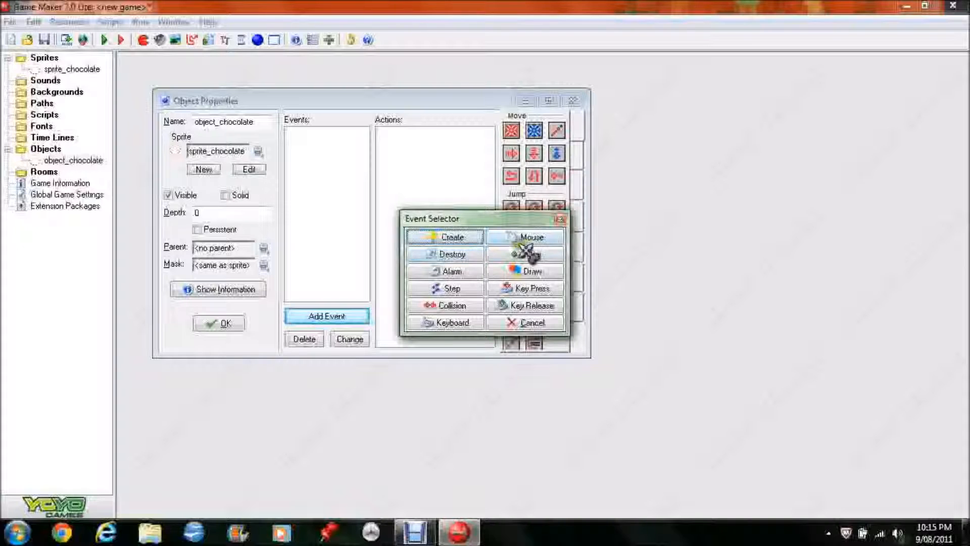
click(467, 244)
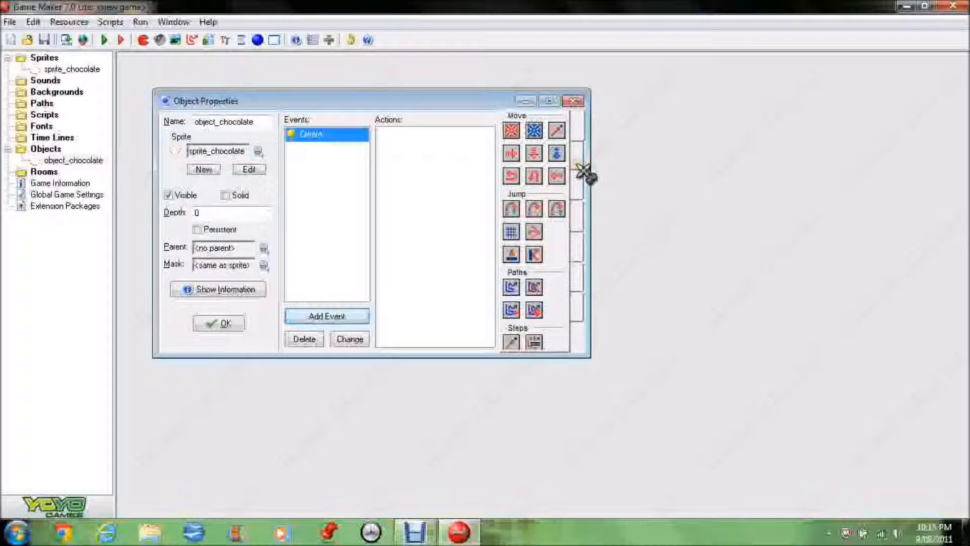
click(579, 306)
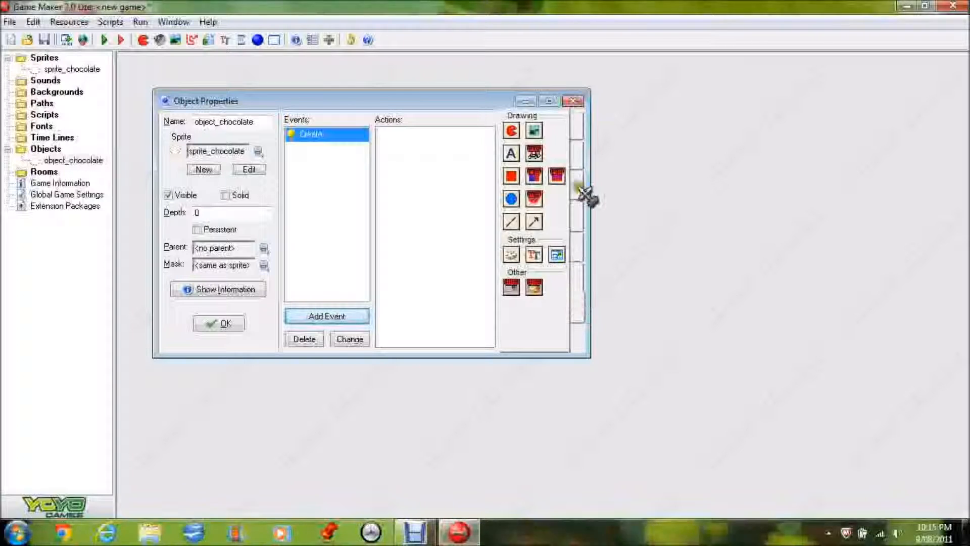
click(580, 132)
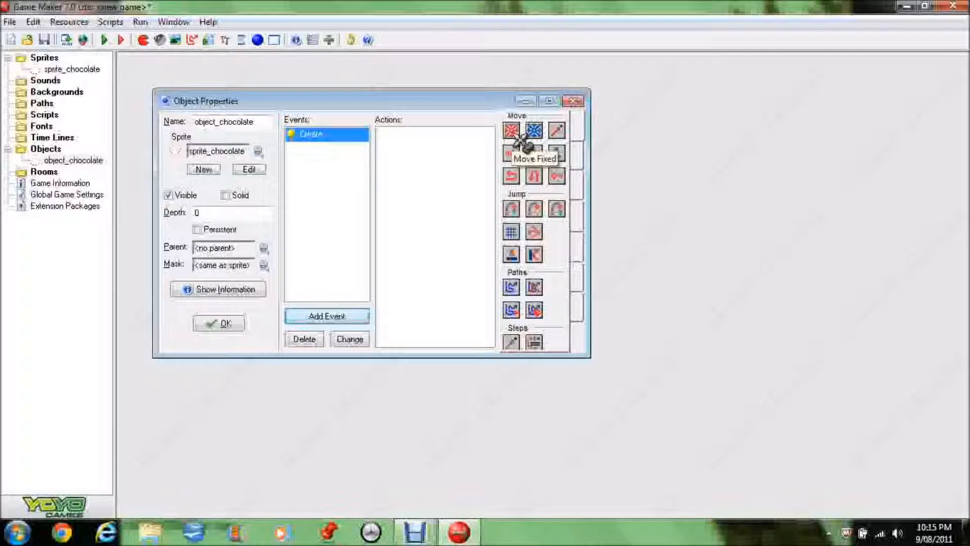
drag(520, 143, 462, 154)
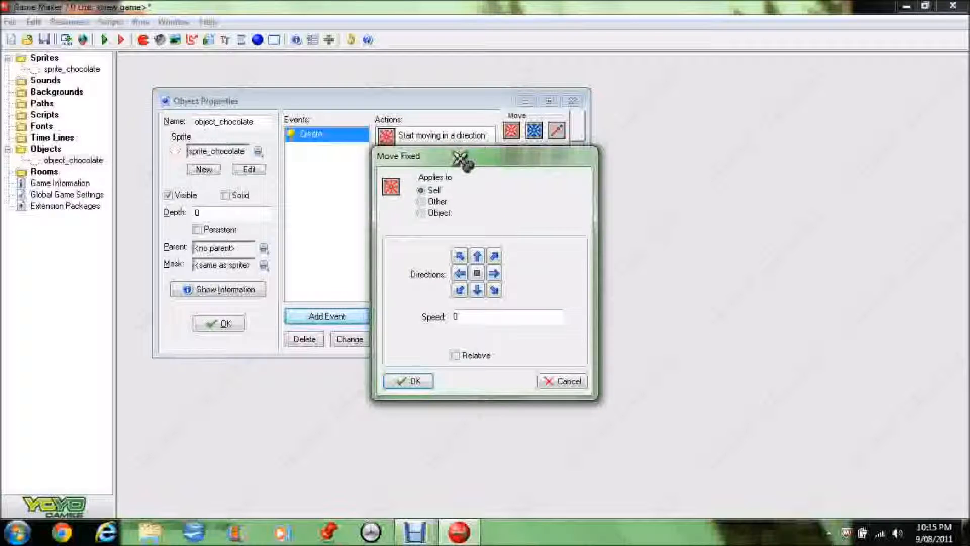
Enable all eight outer directions in the Move Fixed action, set its speed to 6, and accept it
click(460, 255)
click(477, 255)
click(494, 256)
click(495, 289)
click(494, 274)
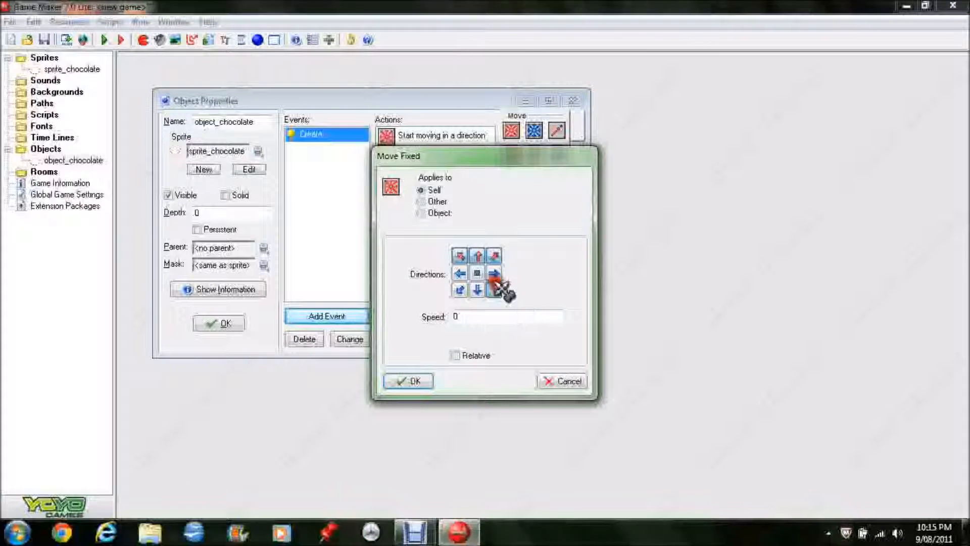
click(460, 274)
click(460, 289)
click(478, 290)
click(459, 316)
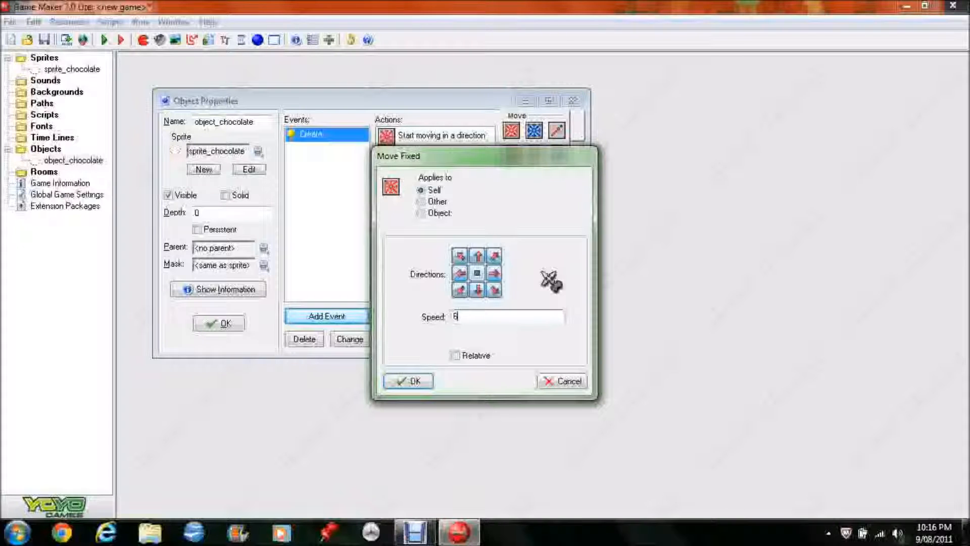
click(408, 381)
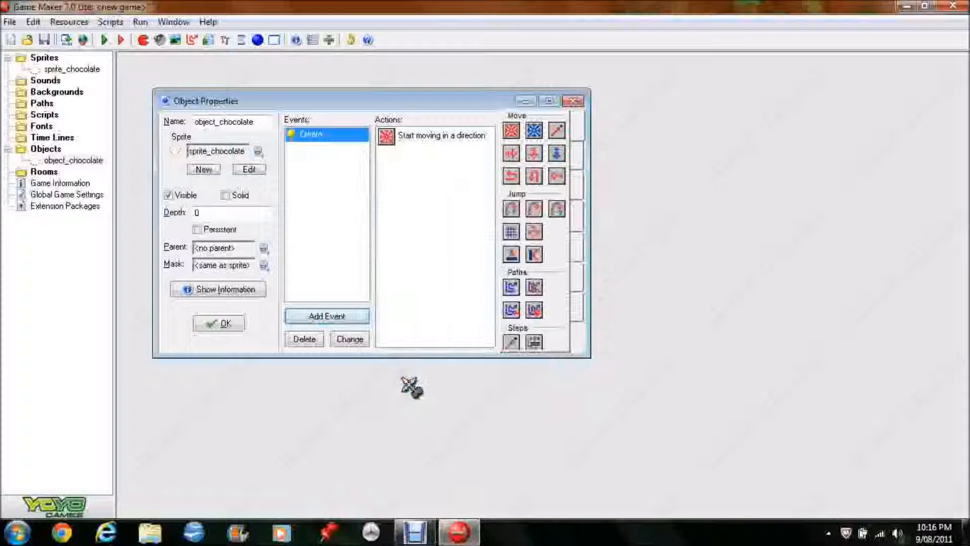
Review the Create event's movement action settings and accept the properties of object_chocolate
double_click(422, 135)
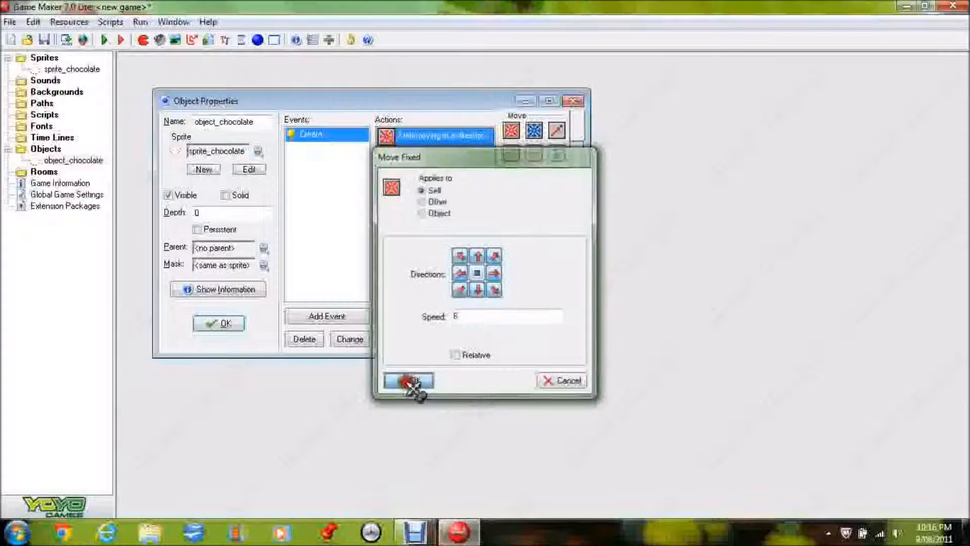
click(407, 381)
drag(552, 172, 226, 325)
click(226, 323)
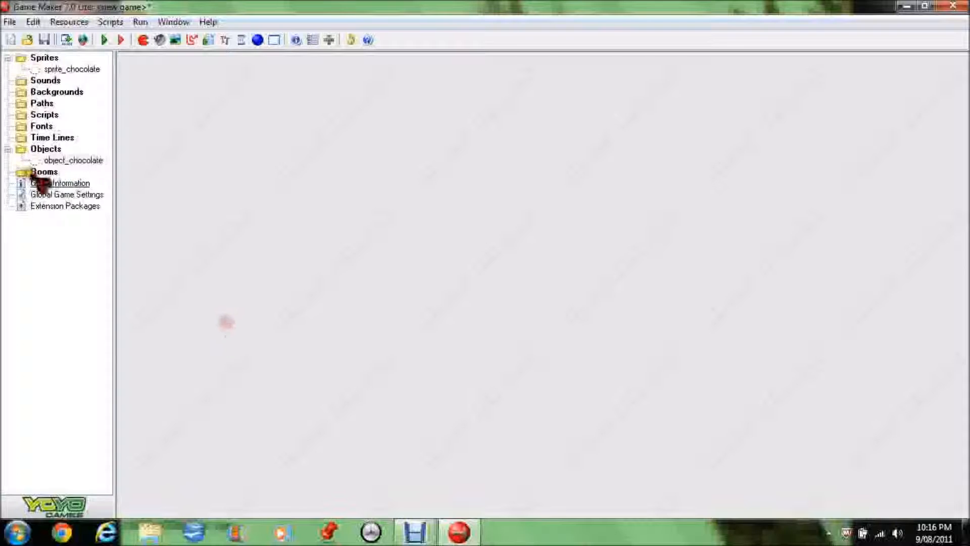
Create a new room, place one object_chocolate instance at about X 288, Y 208, and accept the room
right_click(40, 171)
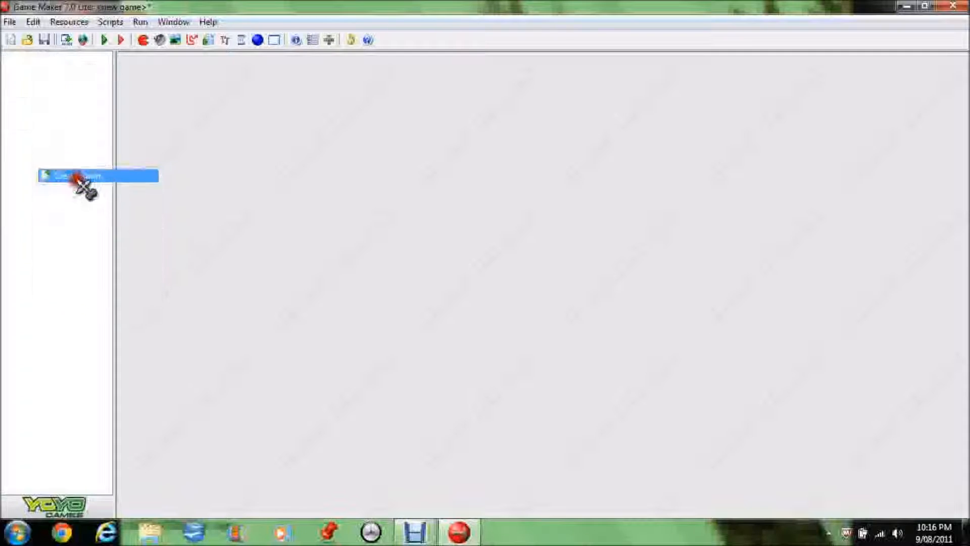
click(65, 174)
click(515, 301)
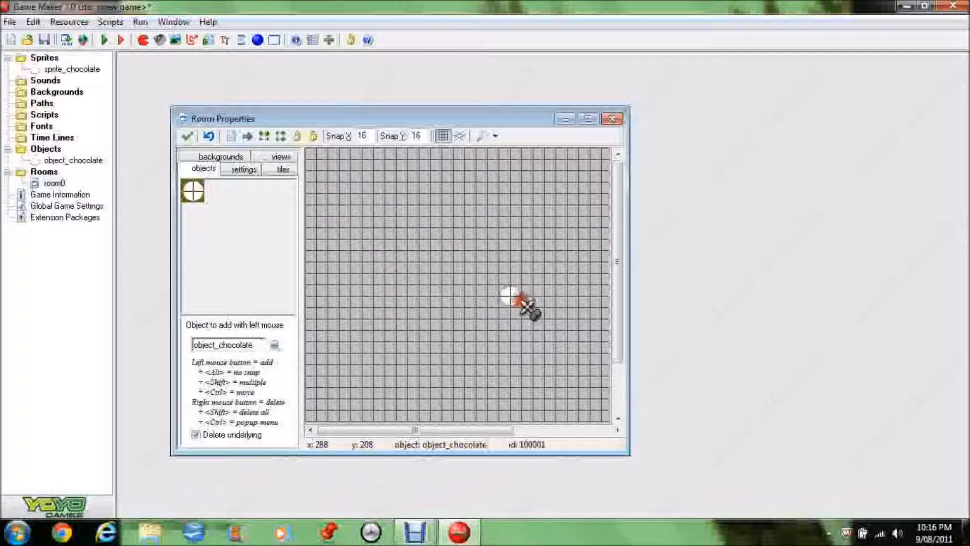
click(189, 136)
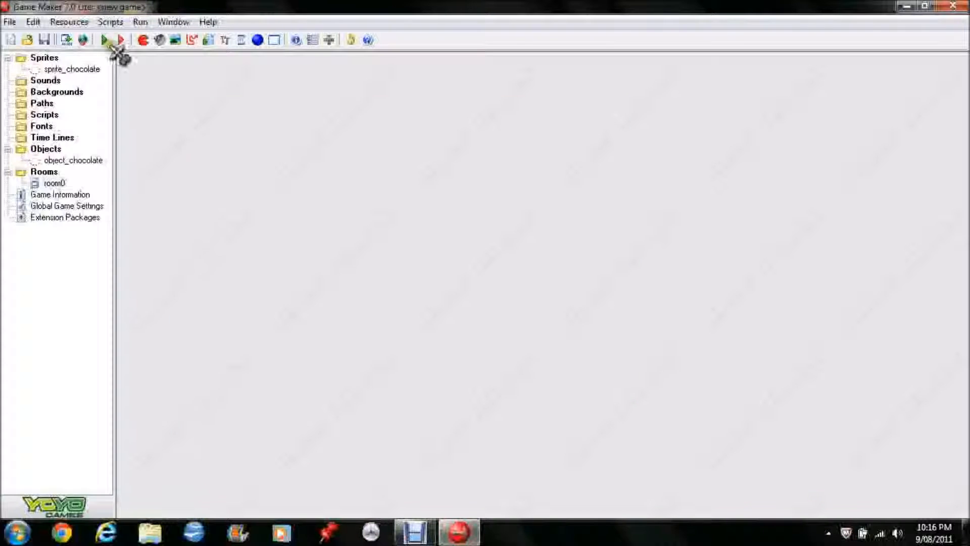
Run the game three times to check the circle's starting direction, closing the game window after each run
click(105, 40)
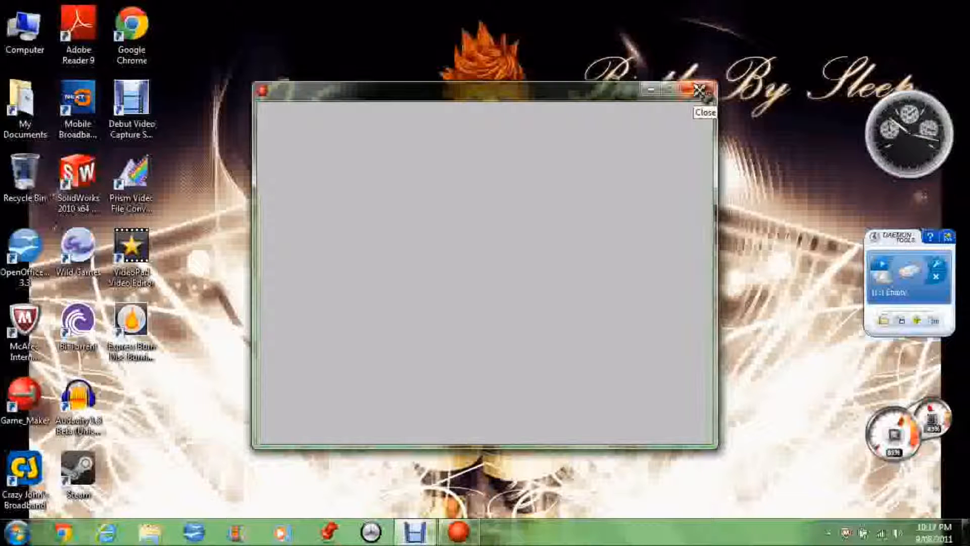
click(699, 91)
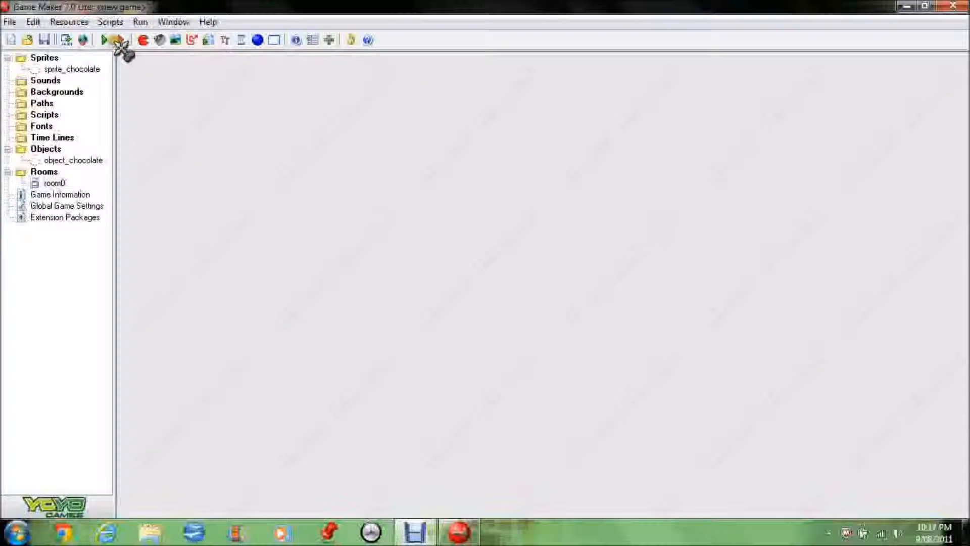
click(107, 40)
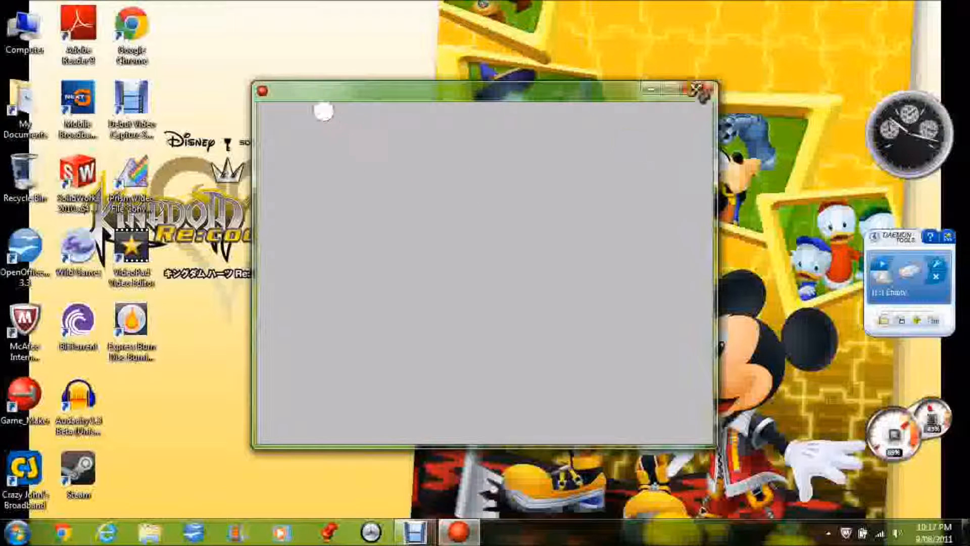
click(697, 88)
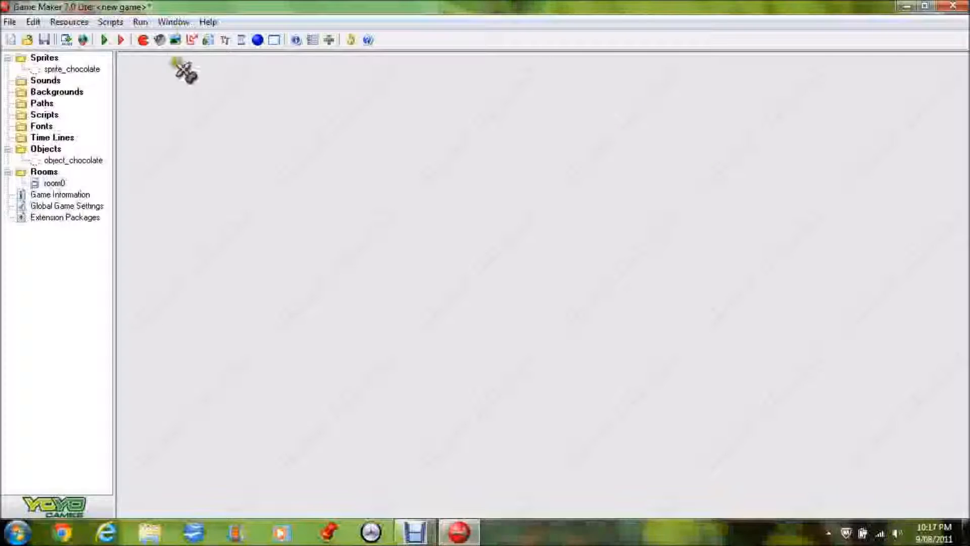
click(104, 40)
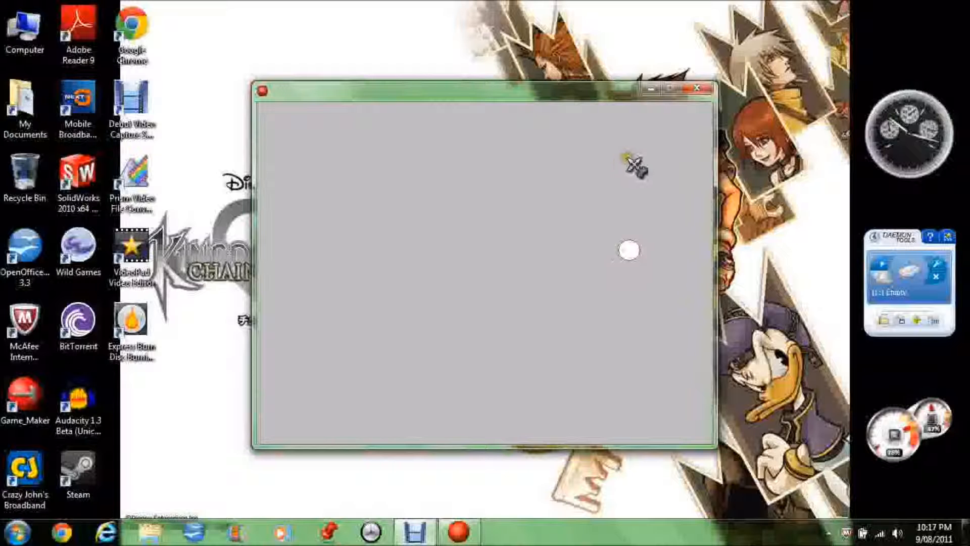
click(697, 89)
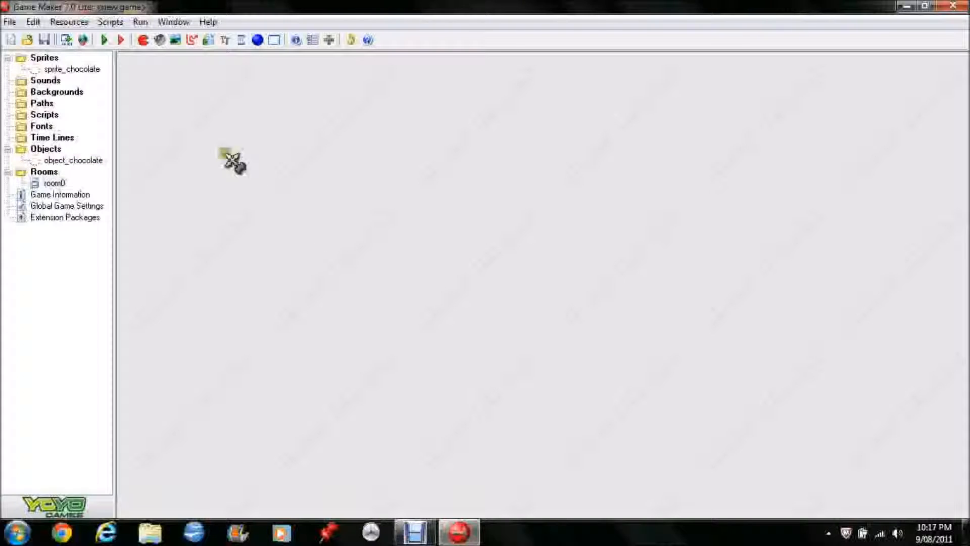
Collapse the Rooms, Objects and Sprites groups and create a new sprite named sprite_unicorn
double_click(18, 171)
double_click(19, 149)
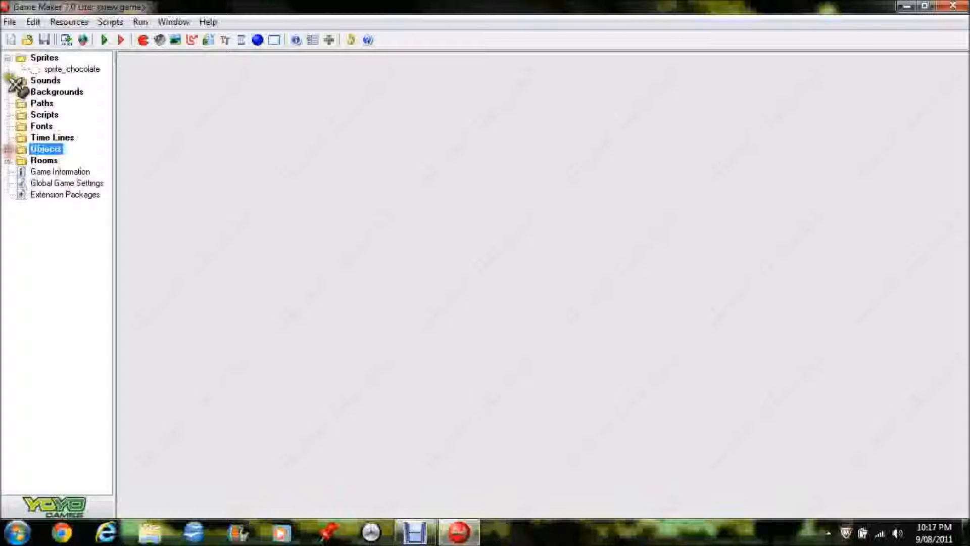
double_click(19, 59)
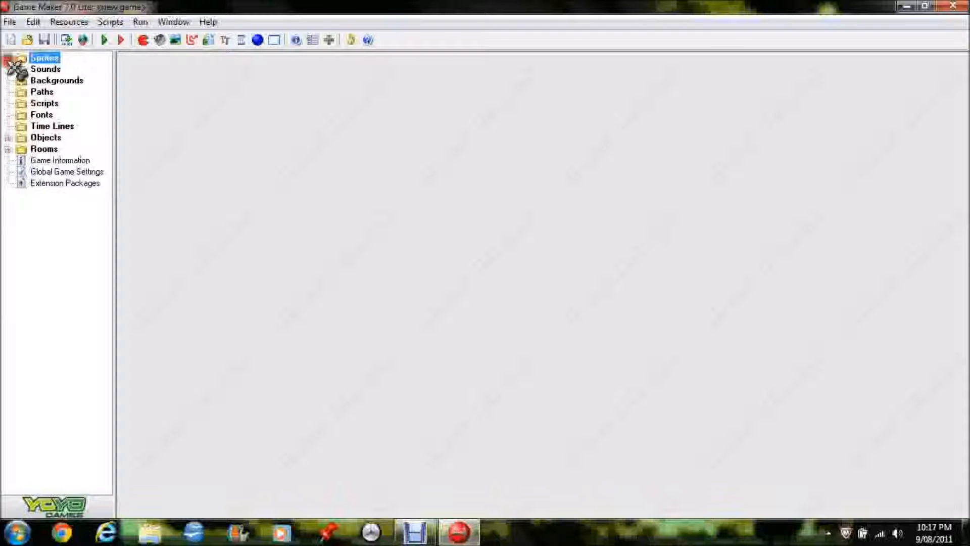
right_click(44, 59)
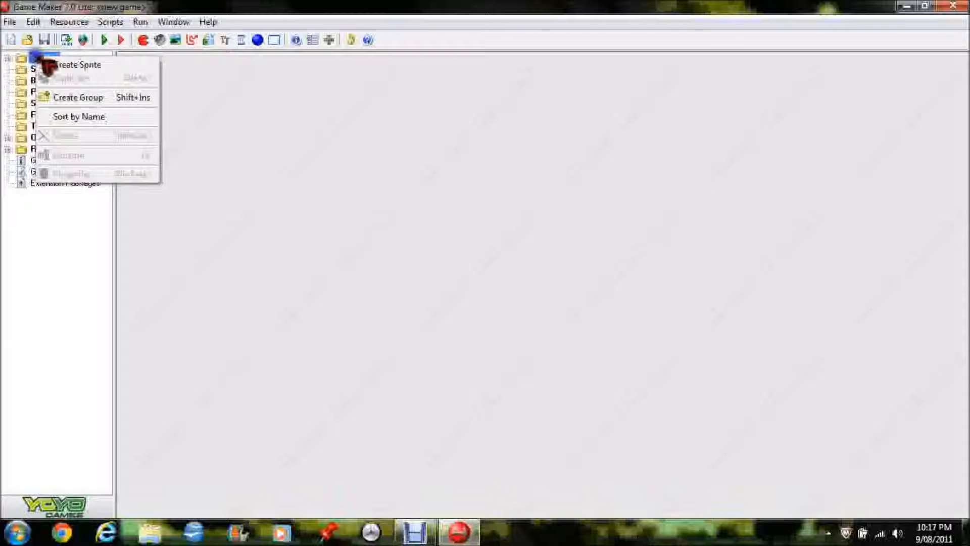
click(96, 66)
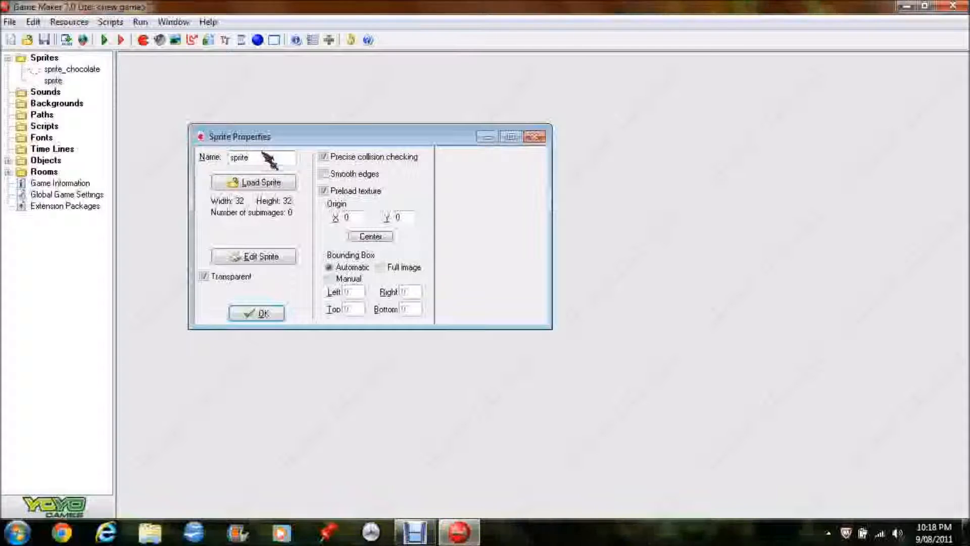
key(BackSpace)
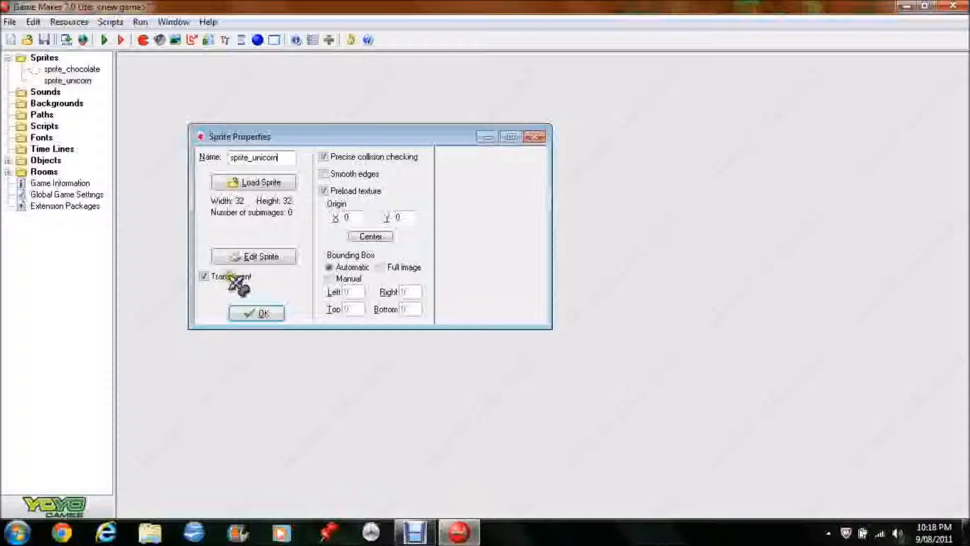
Give sprite_unicorn a single 32 x 32 image, keeping its plain green fill, and accept the image
click(263, 257)
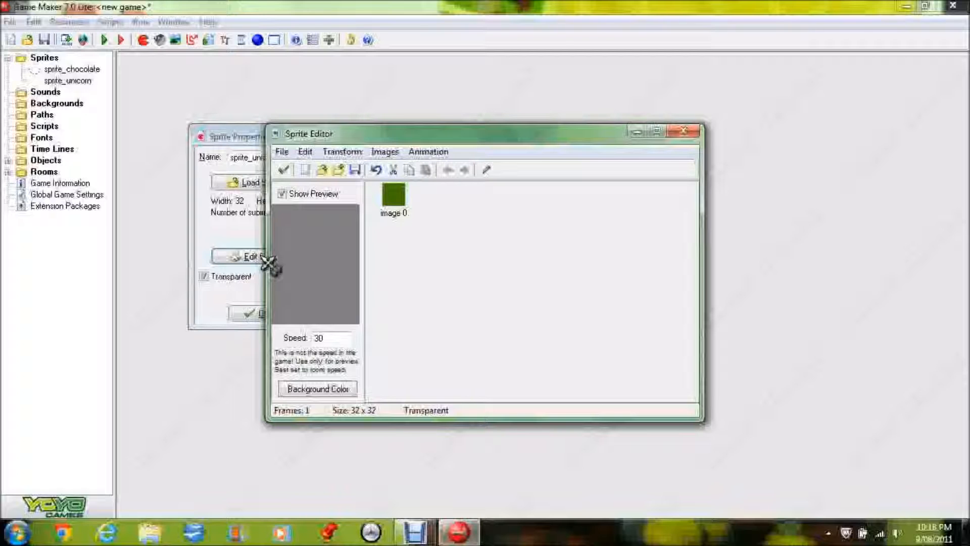
double_click(399, 199)
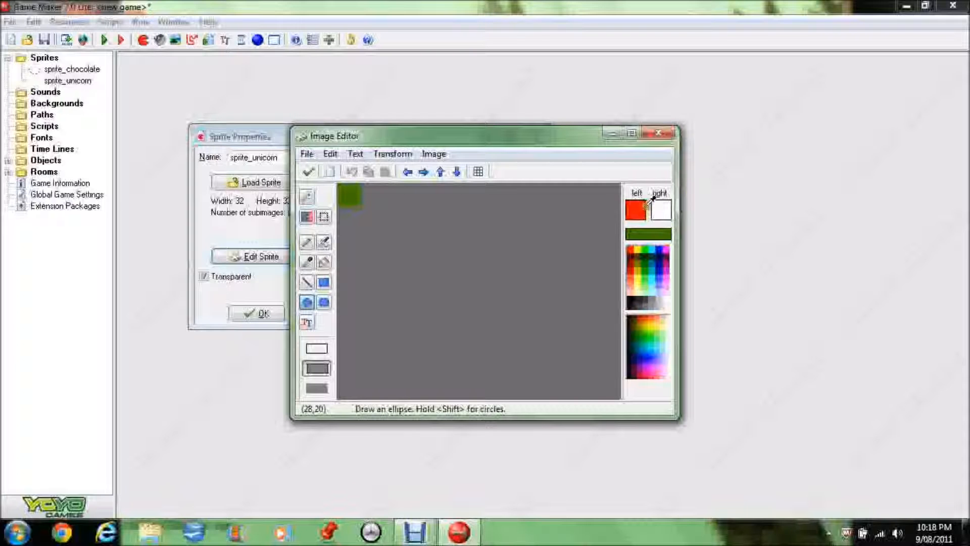
click(308, 172)
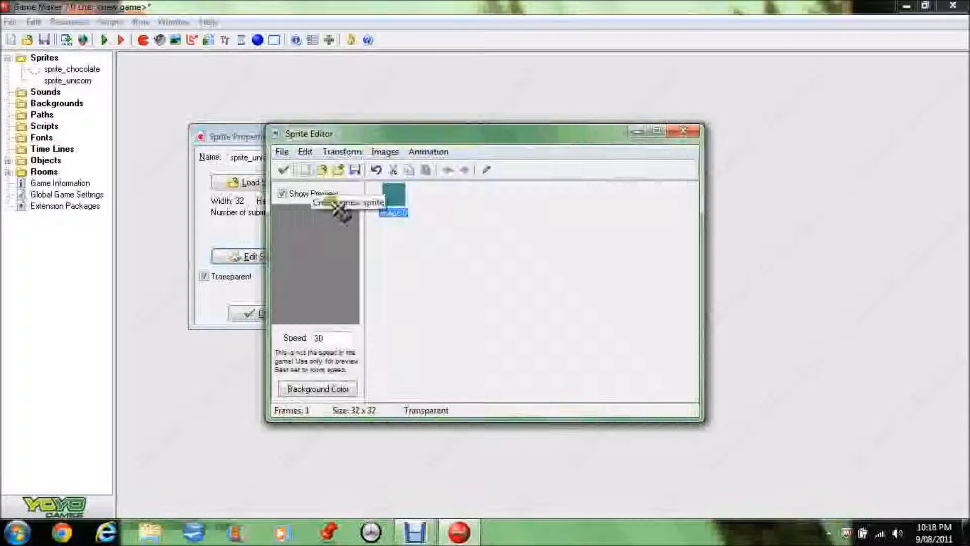
click(286, 170)
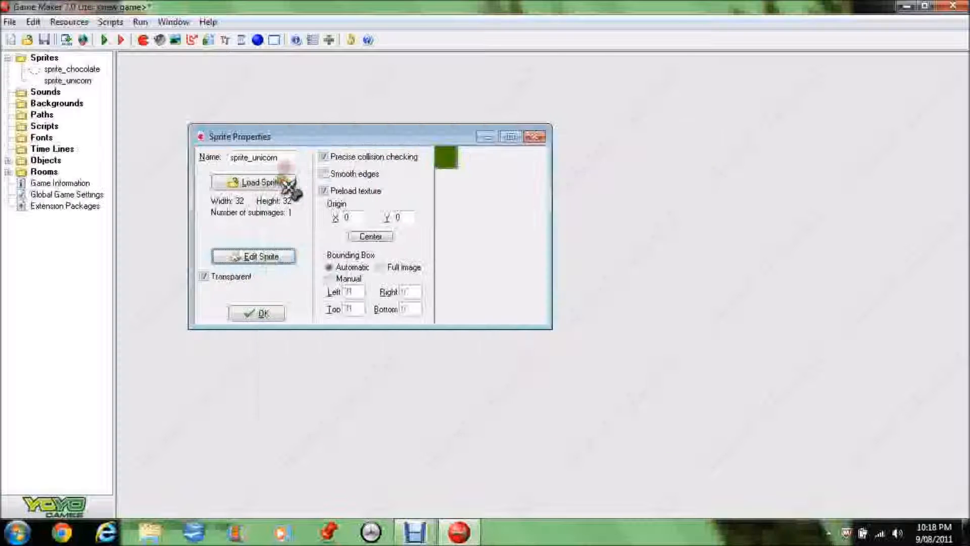
Turn off transparency for sprite_unicorn, center its origin at X 16, Y 16, and accept its properties
click(203, 276)
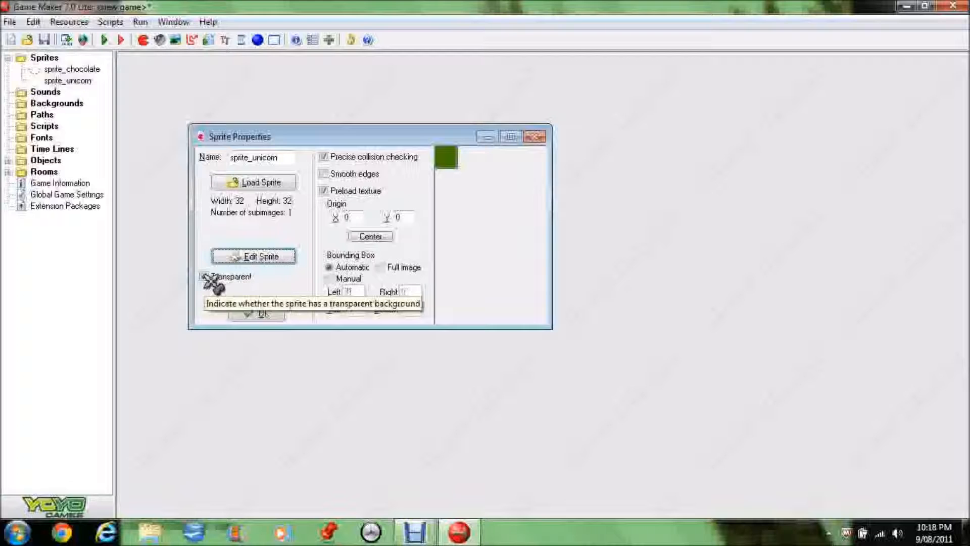
click(251, 258)
click(284, 169)
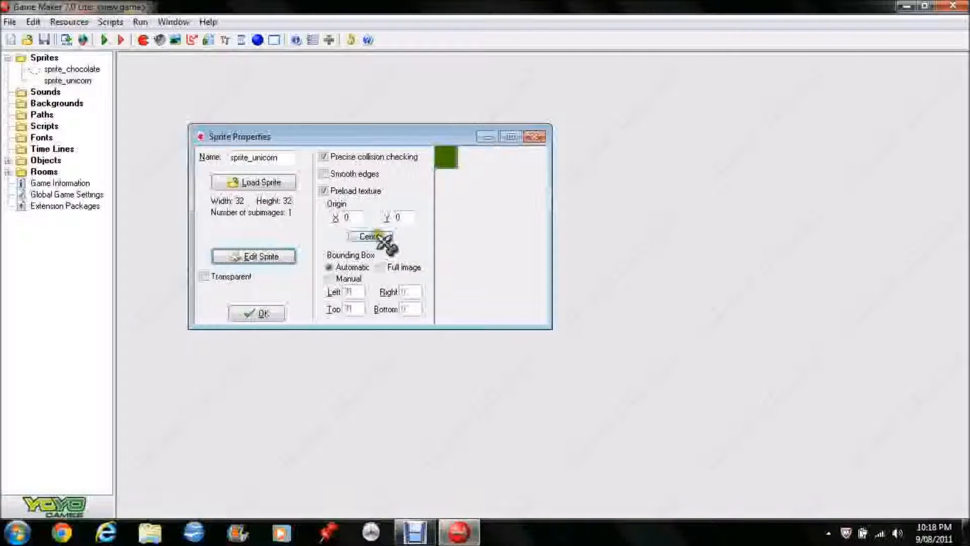
click(371, 236)
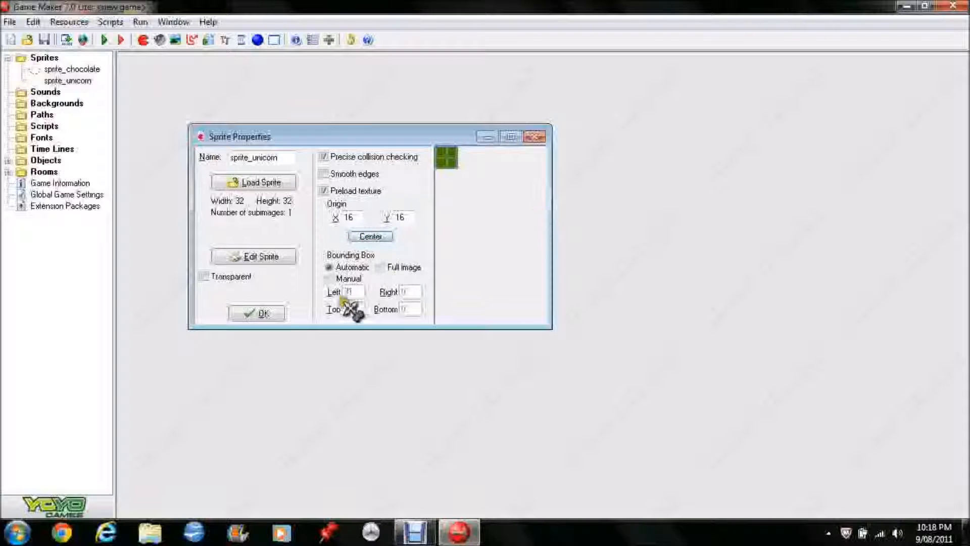
click(258, 315)
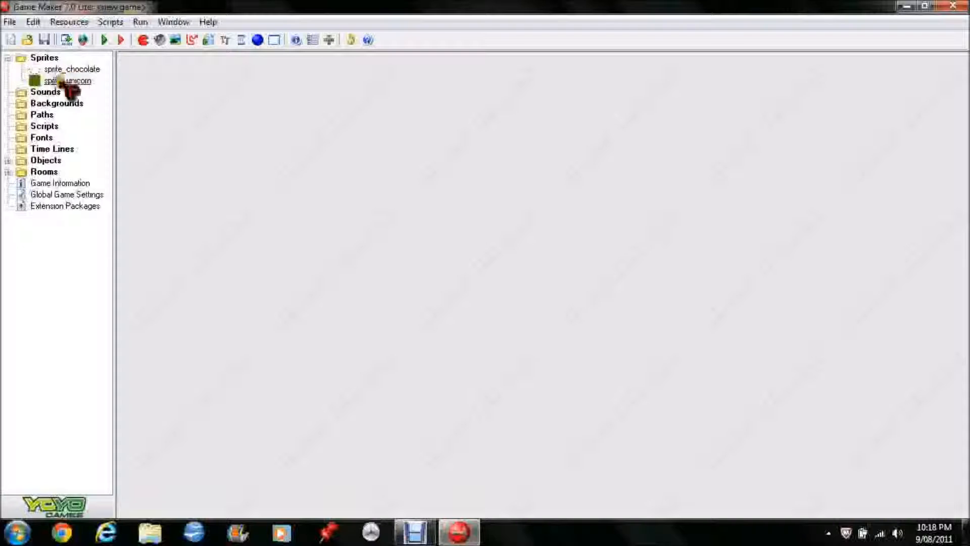
Create a new object named object_unicorn and assign sprite_unicorn as its sprite
double_click(19, 59)
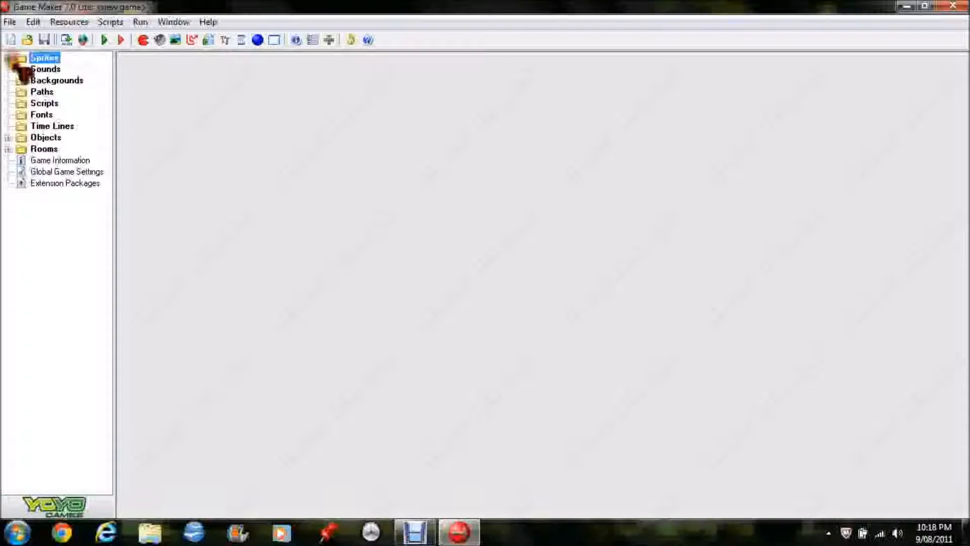
double_click(20, 137)
right_click(47, 141)
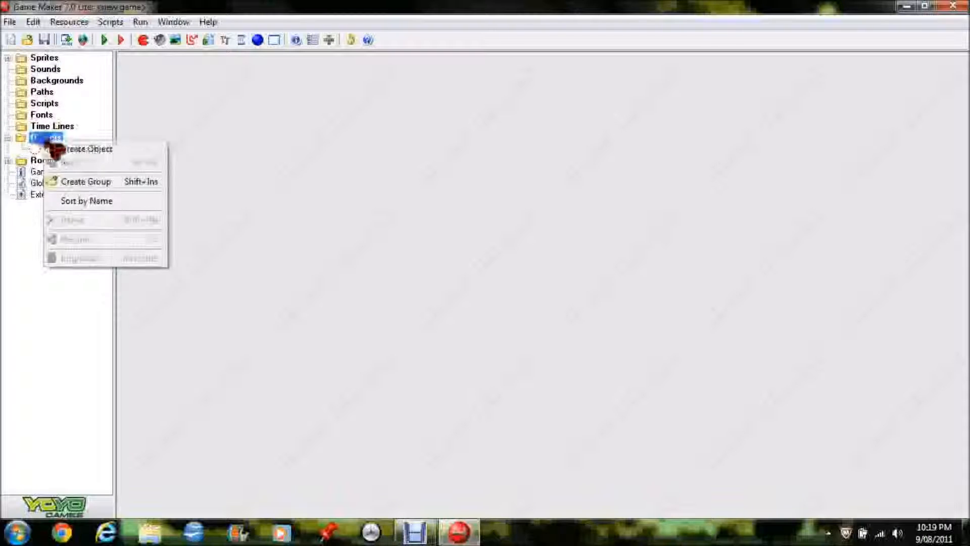
click(82, 149)
click(289, 176)
key(BackSpace)
text(_unicorn)
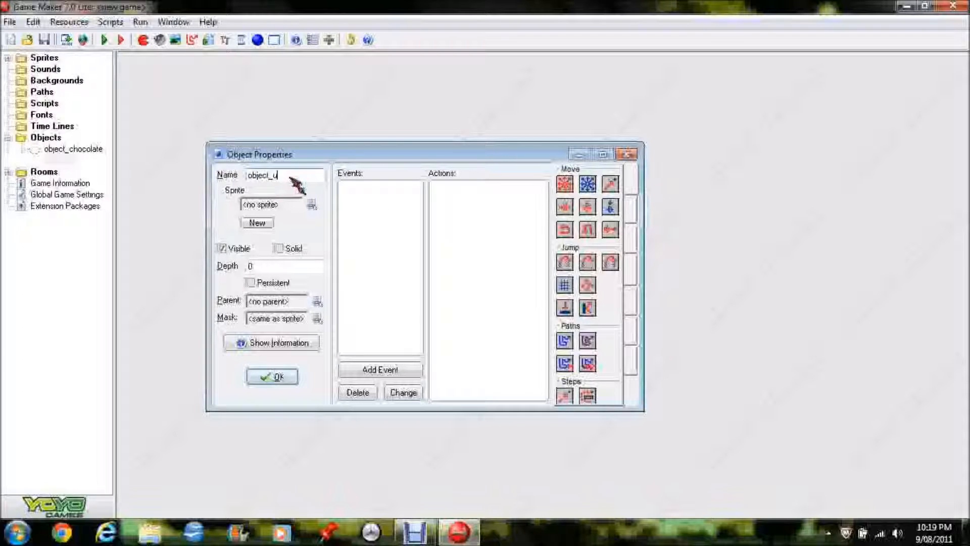
click(312, 204)
click(356, 238)
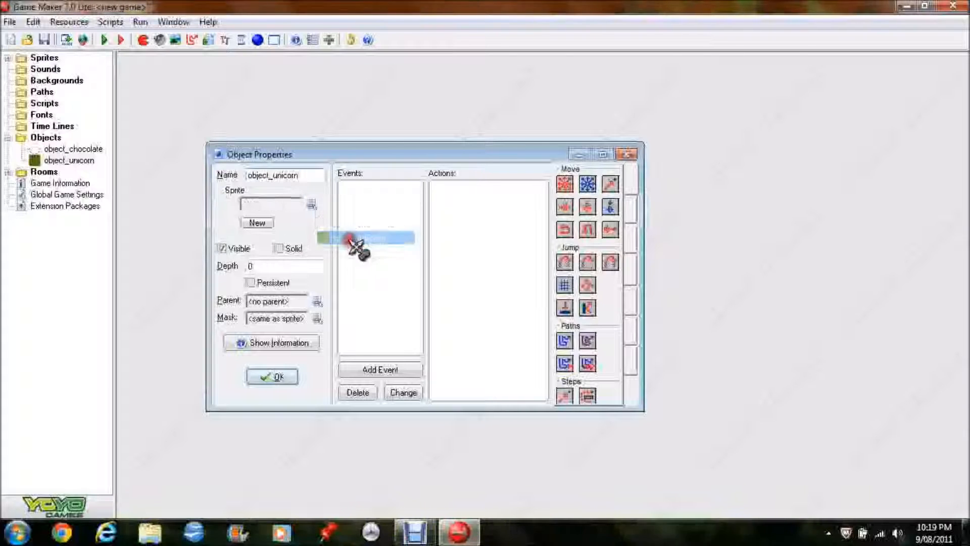
Make object_unicorn solid and accept its properties without adding any event
click(279, 248)
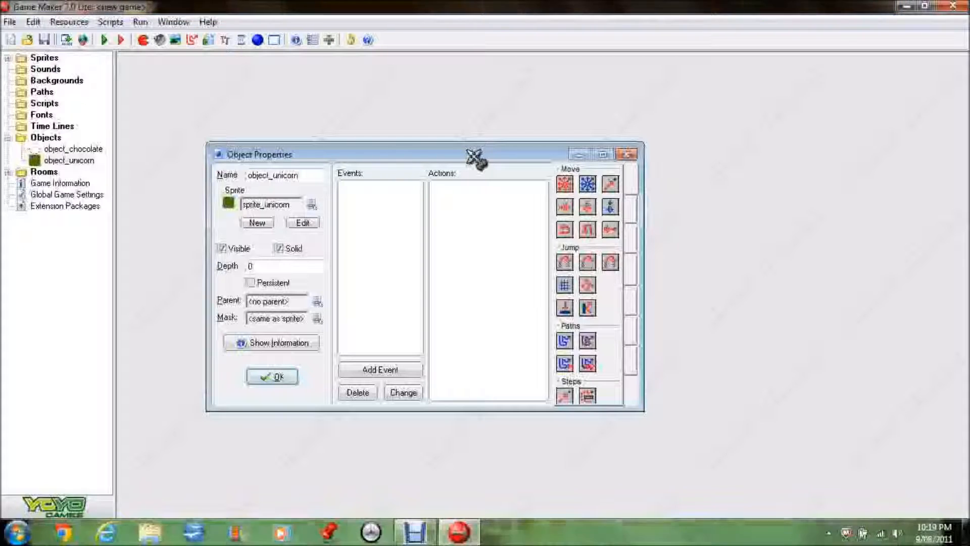
click(378, 373)
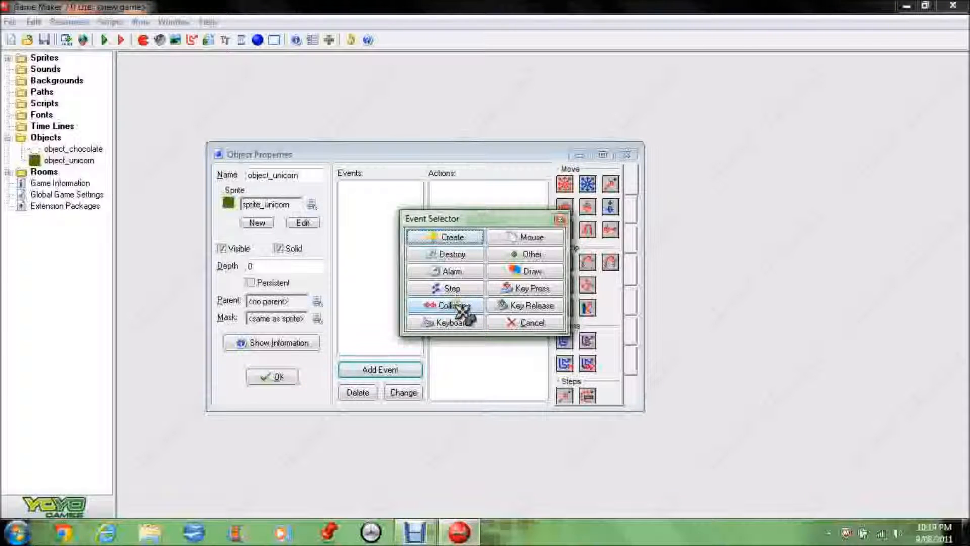
click(559, 219)
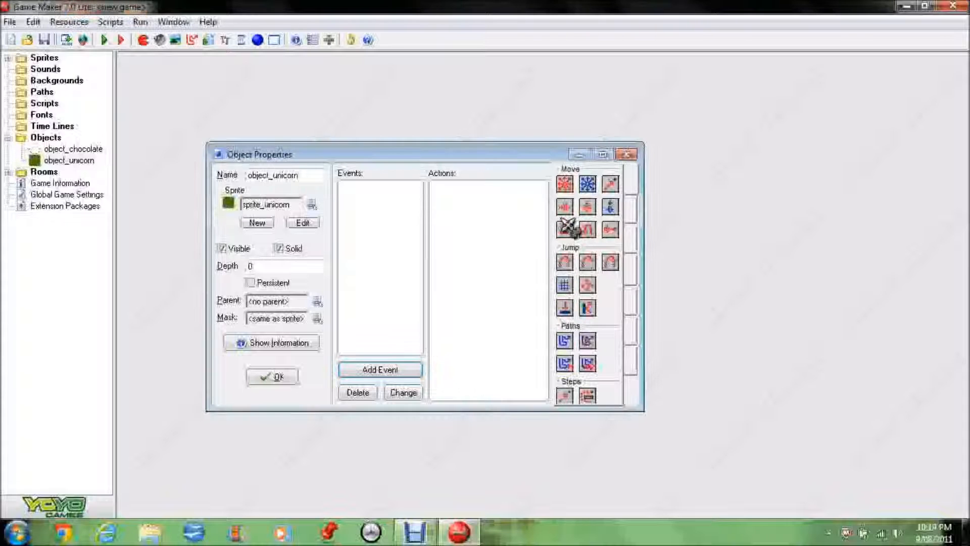
click(275, 377)
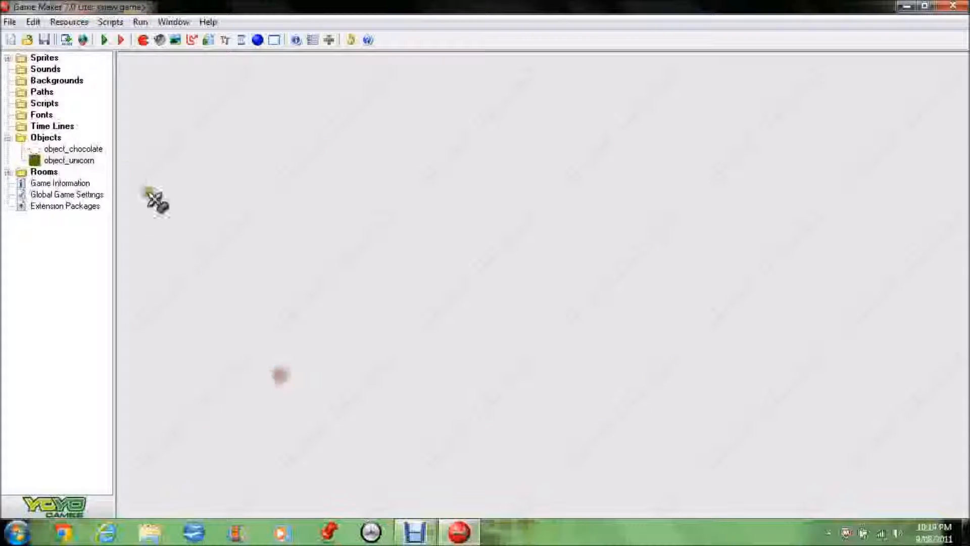
Open object_chocolate's properties and add a collision event with object_unicorn
right_click(86, 149)
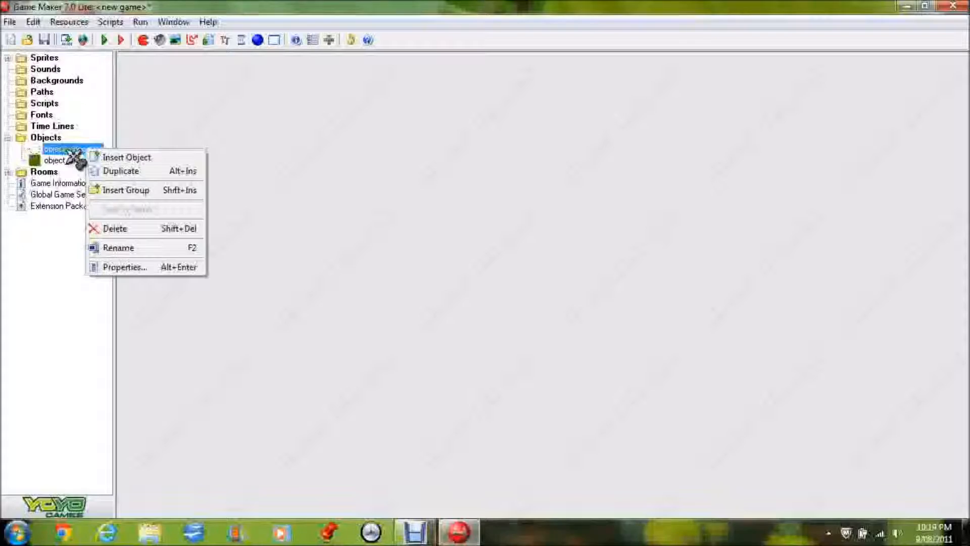
double_click(67, 149)
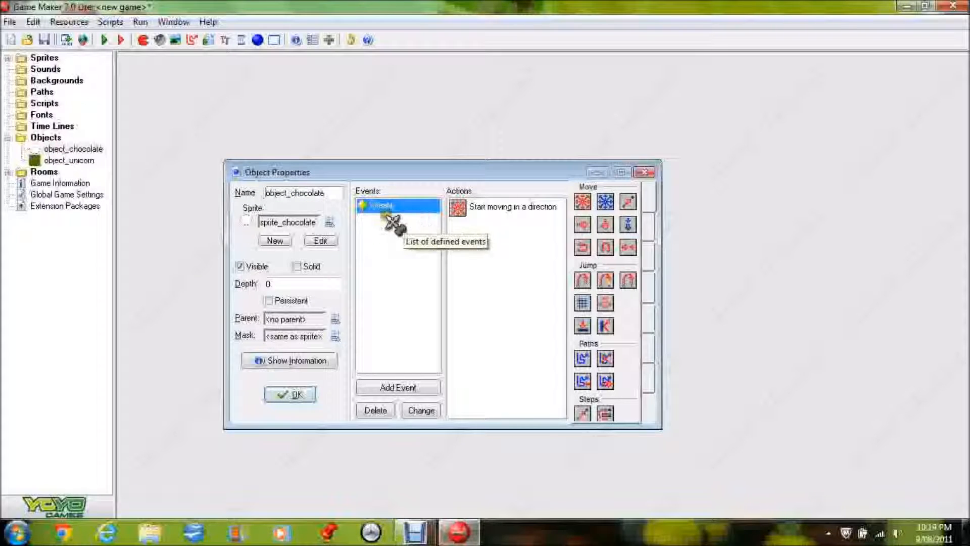
click(413, 388)
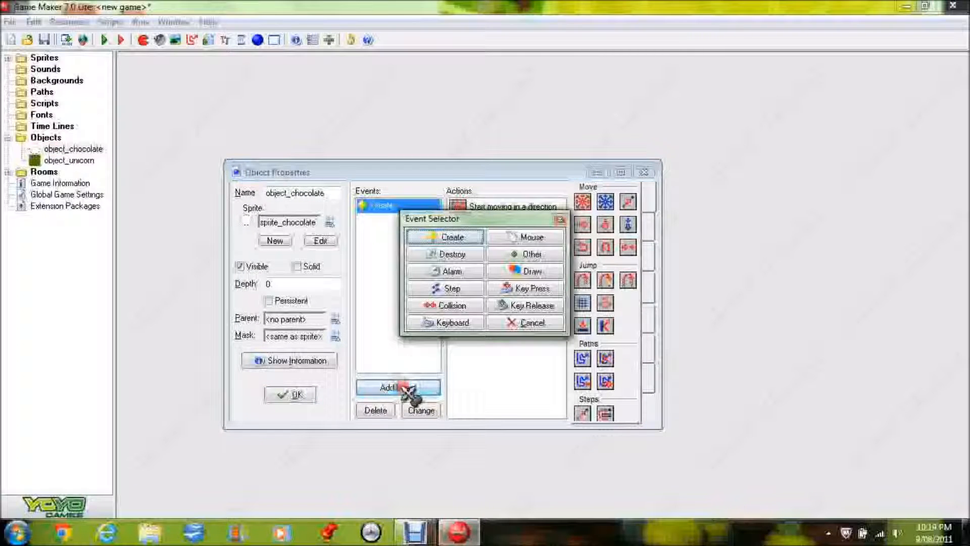
click(461, 310)
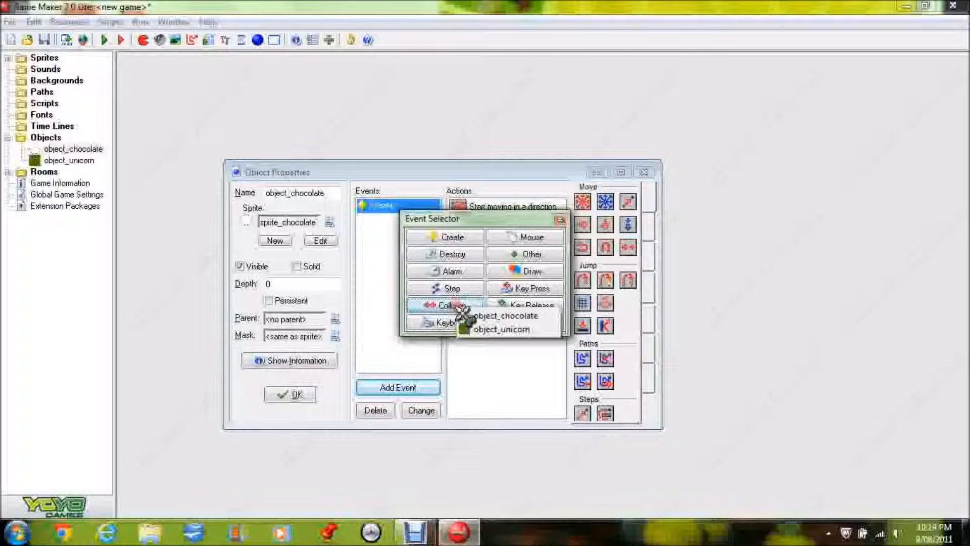
click(505, 338)
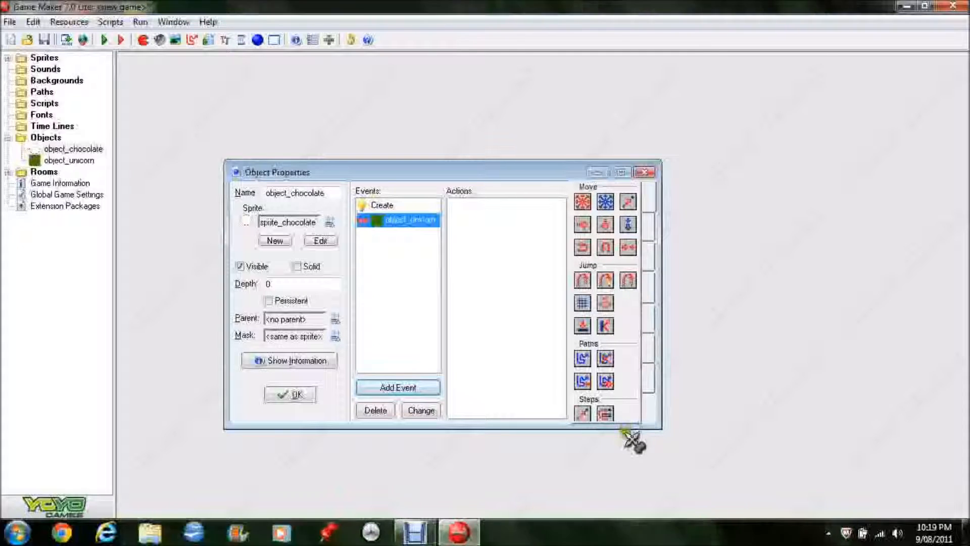
Add a Bounce action to the object_unicorn collision event, not precisely against solid objects, applied to Self, and accept the object
drag(624, 428, 625, 466)
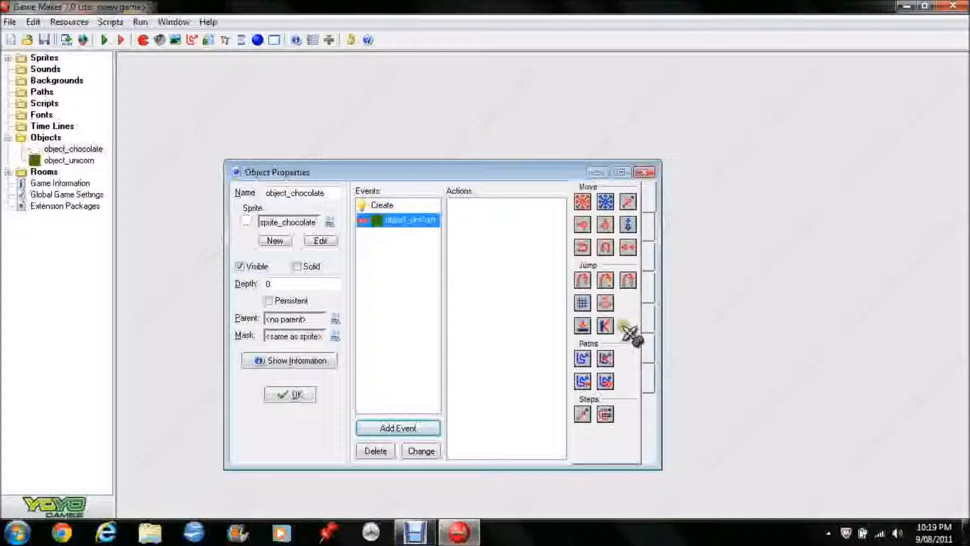
drag(610, 325, 553, 287)
drag(501, 220, 503, 218)
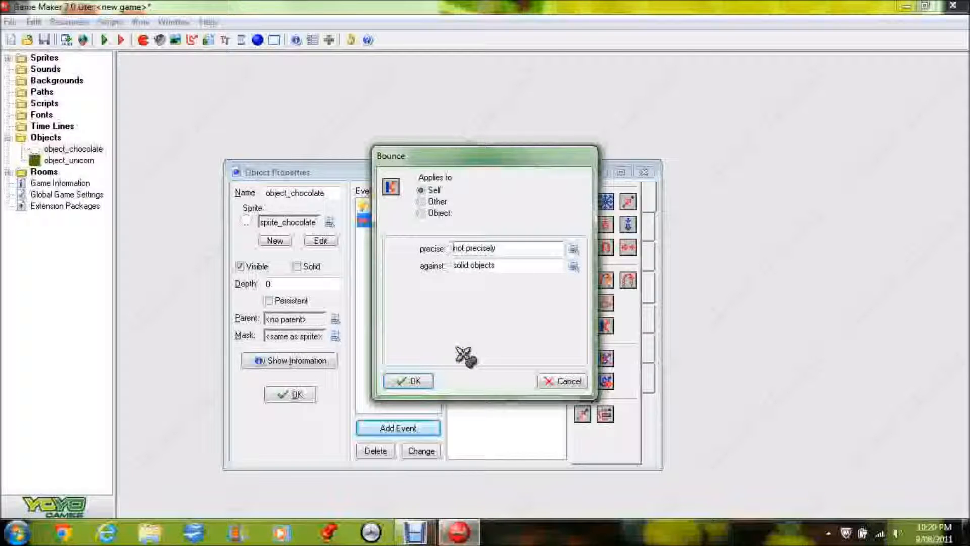
click(417, 381)
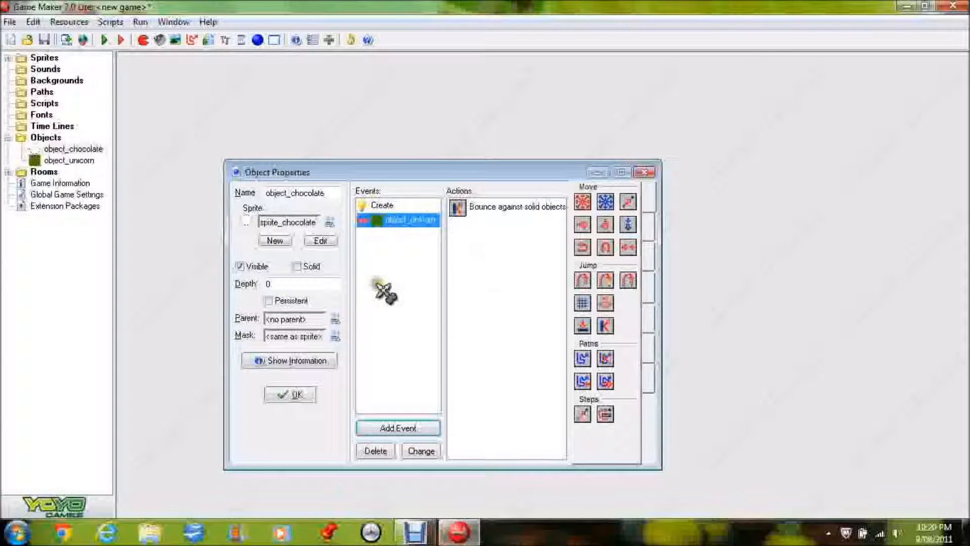
click(289, 397)
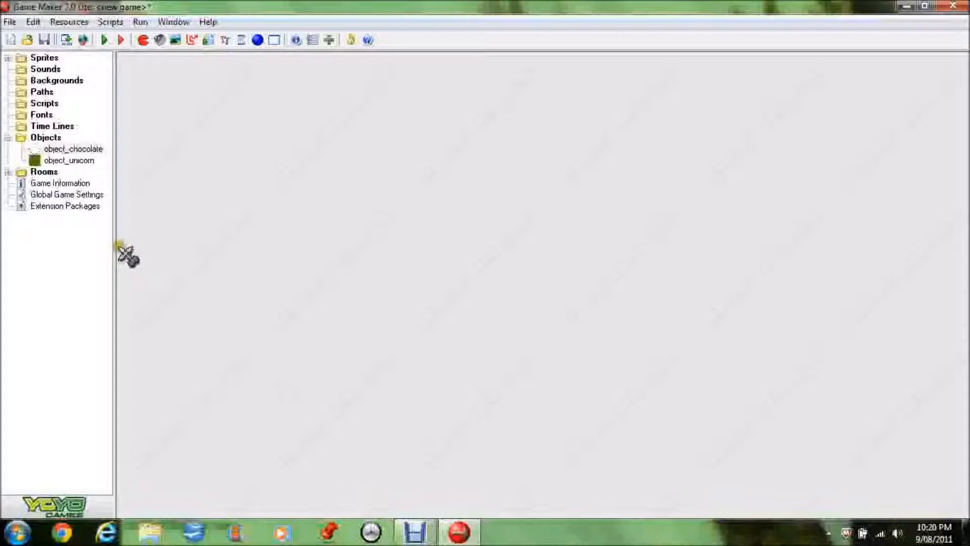
Open room0 in a maximized room editor and hide its grid
click(7, 172)
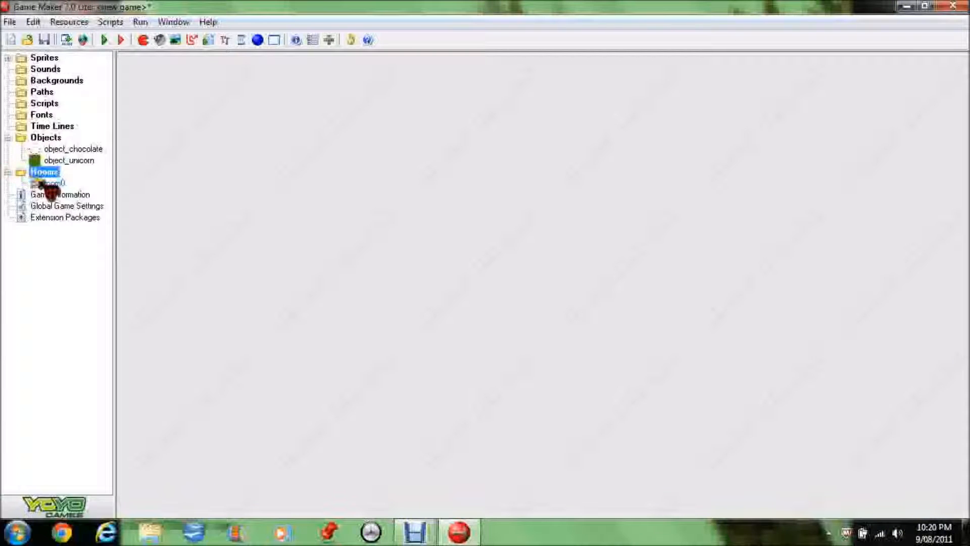
double_click(41, 183)
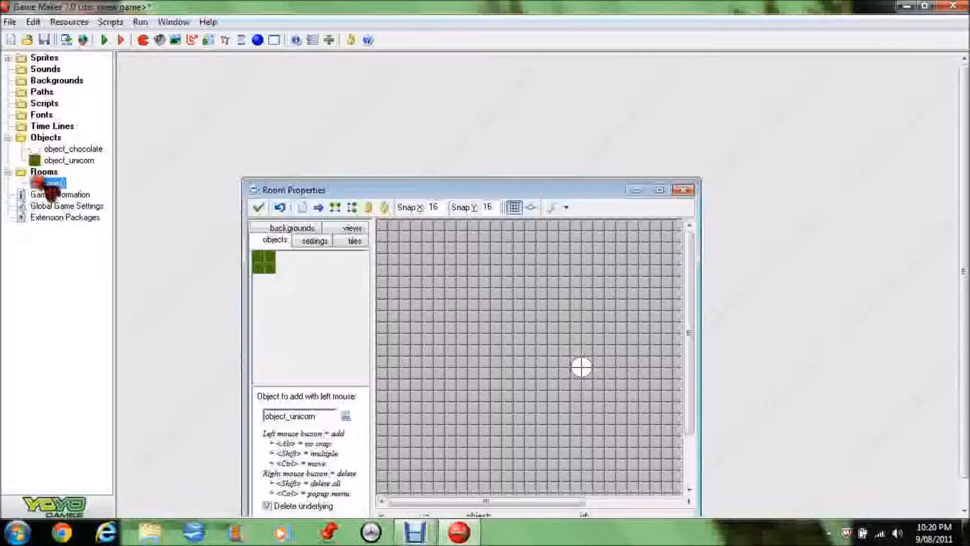
click(659, 190)
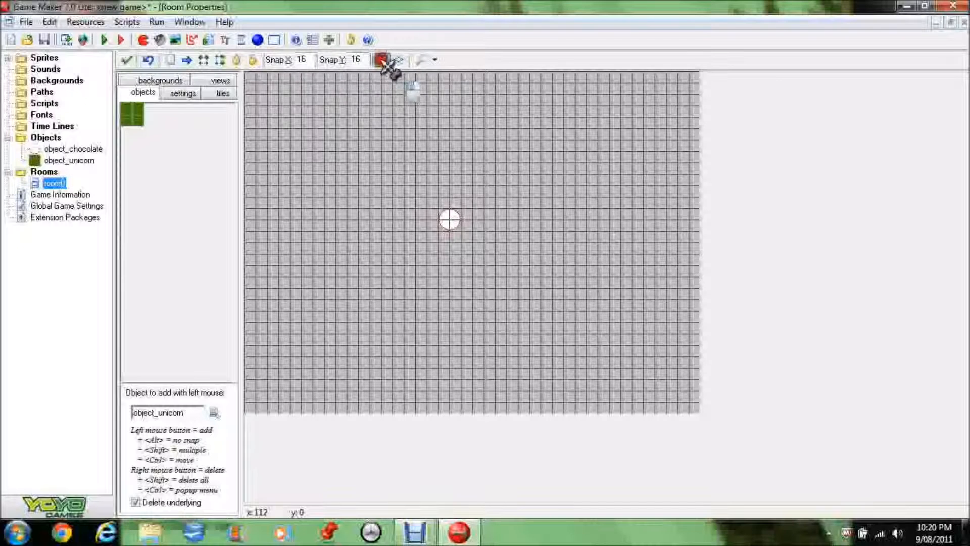
click(383, 59)
click(252, 76)
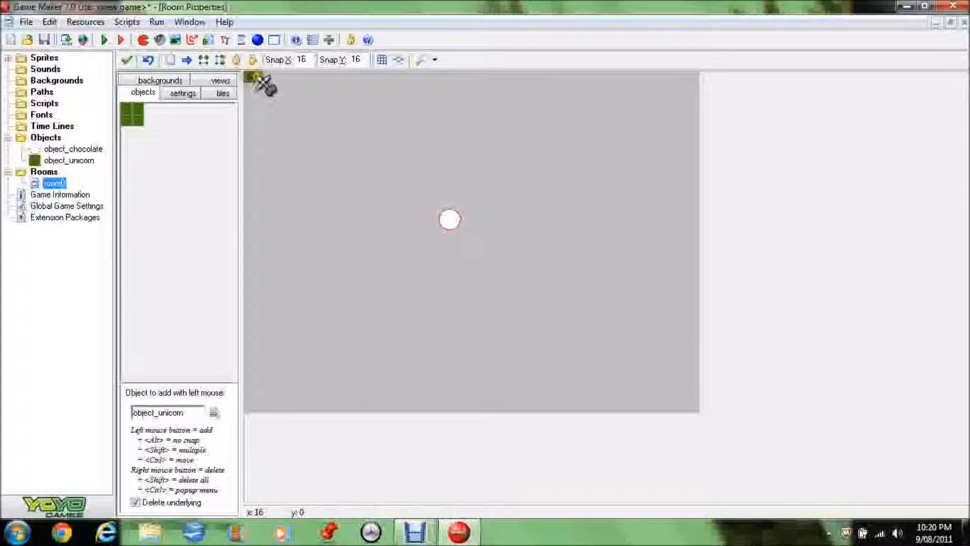
click(276, 77)
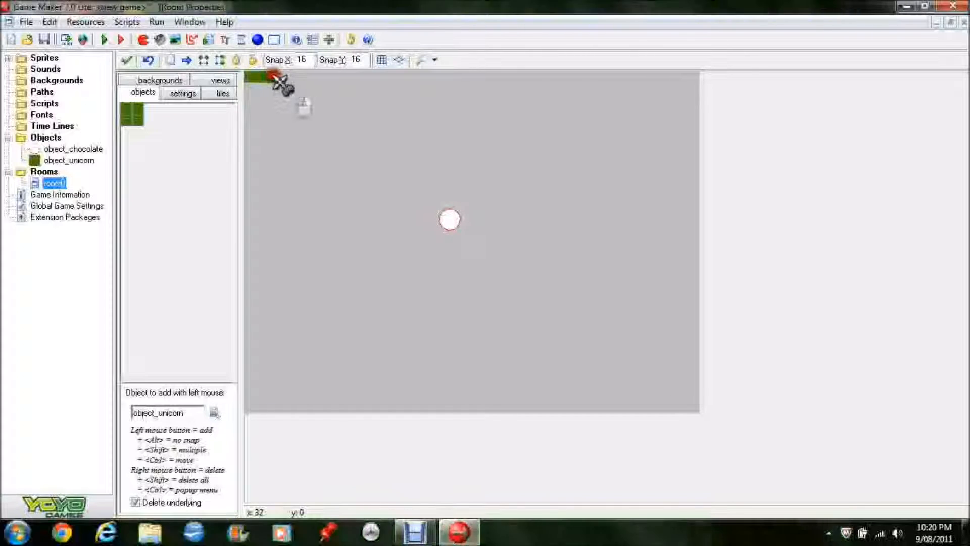
drag(276, 77, 301, 97)
right_click(302, 99)
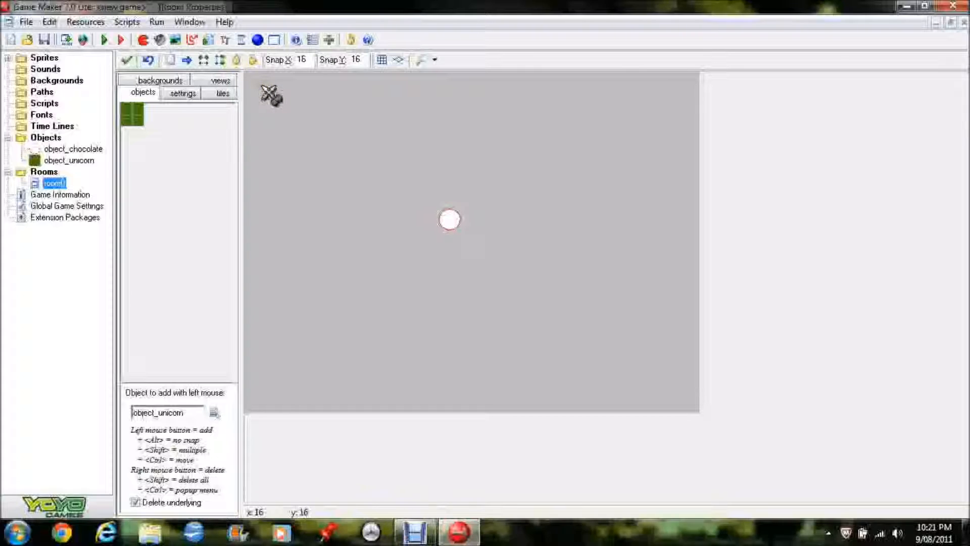
Place a continuous row of object_unicorn instances along the room's top edge, from the right corner to about X 352
click(699, 93)
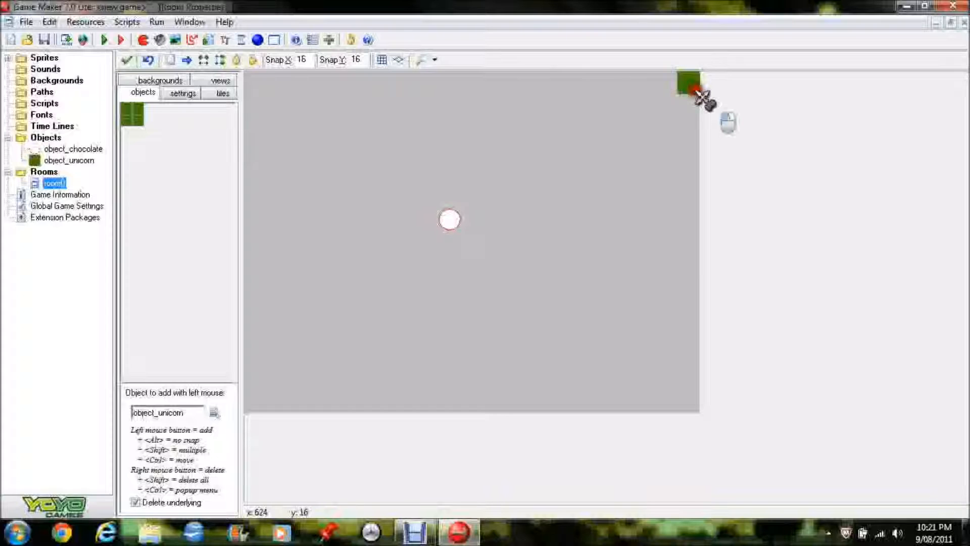
shift+drag(693, 90, 499, 90)
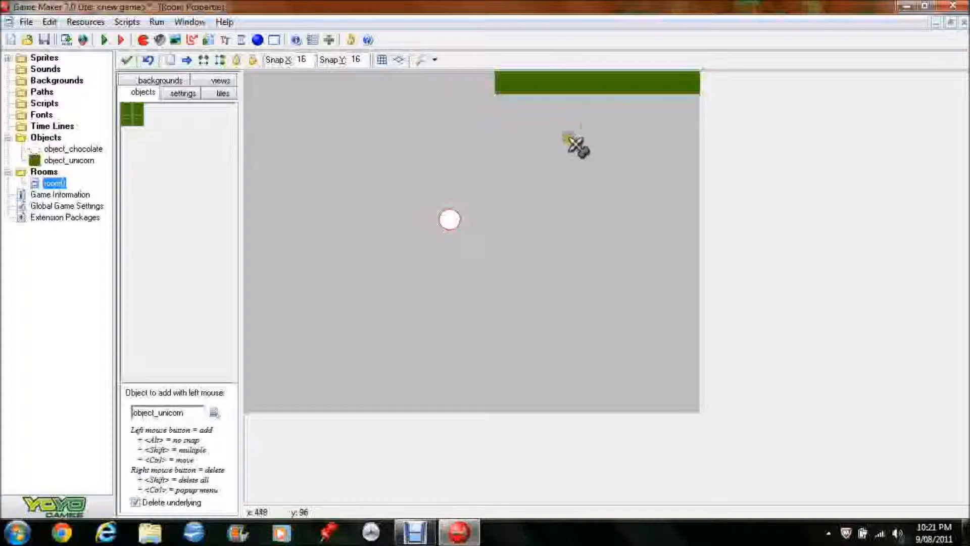
Place a loose object_unicorn instance in the room's open area, reposition it, and delete it
click(505, 161)
drag(505, 160, 594, 202)
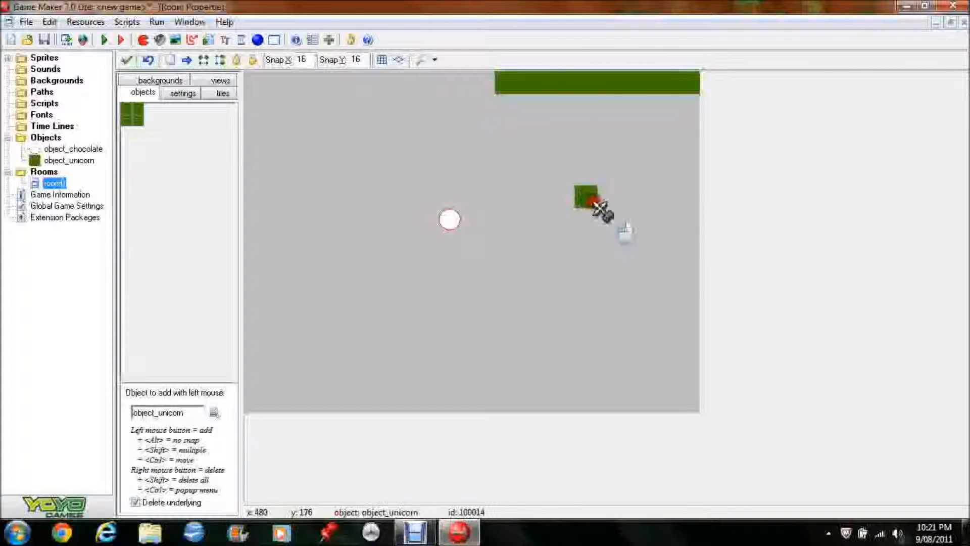
right_click(596, 203)
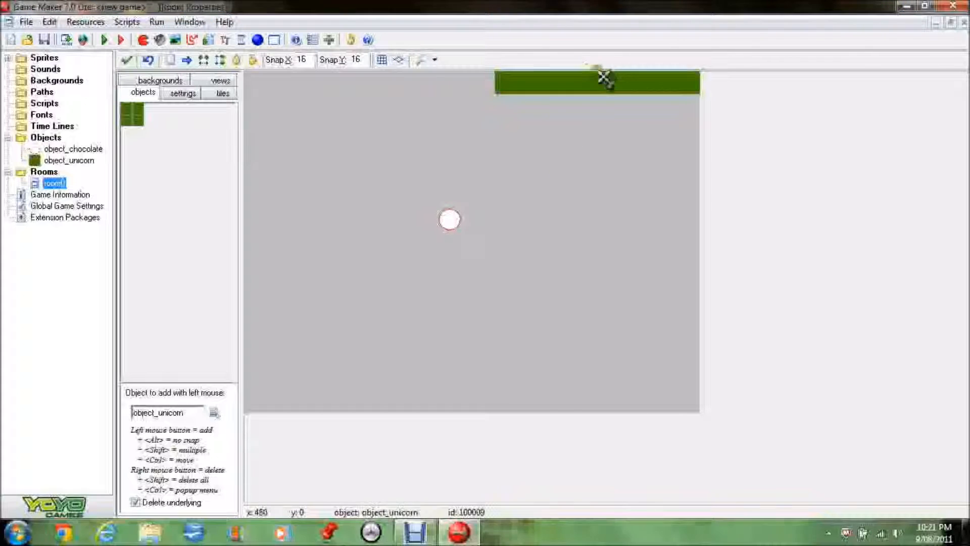
Try deleting and replacing single unicorn blocks in the top row, and moving one out of the row and back
right_click(614, 89)
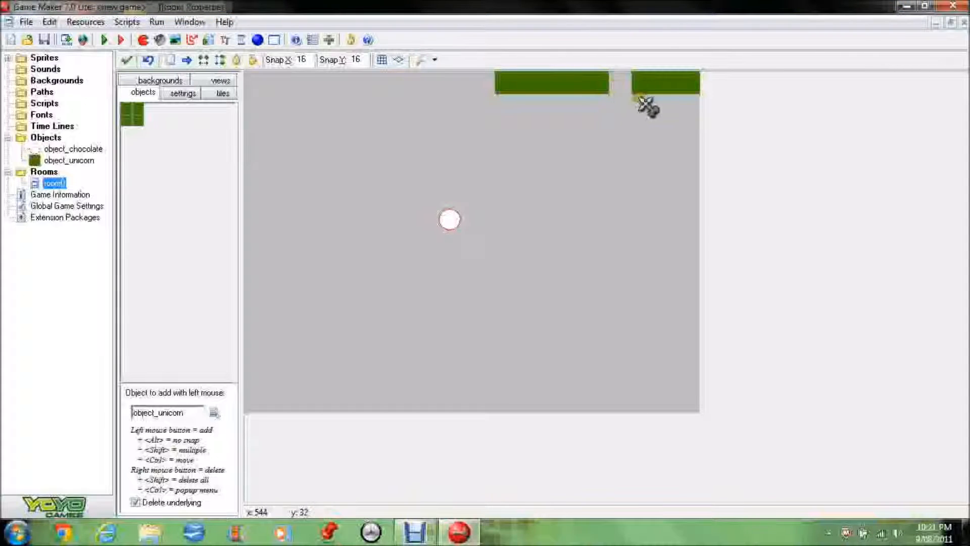
click(620, 83)
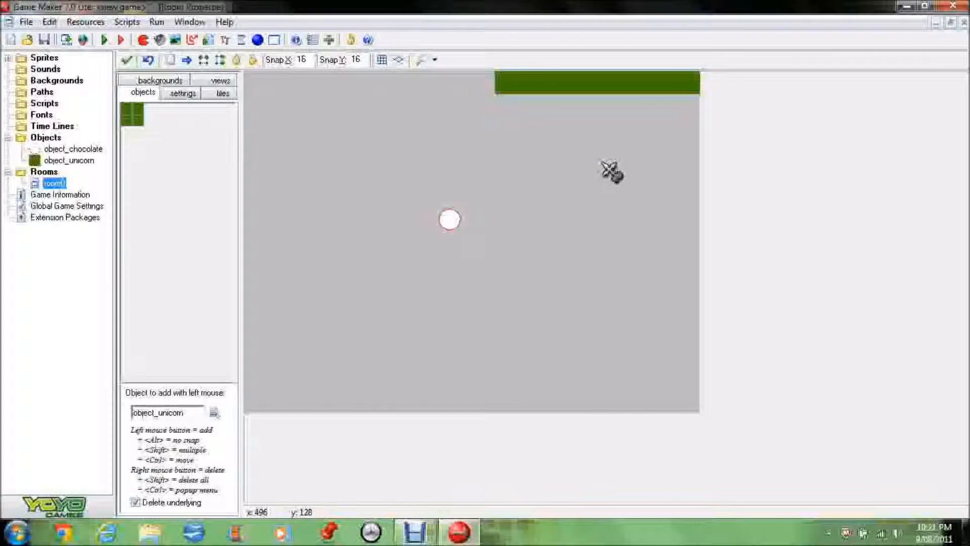
ctrl+drag(622, 94, 546, 164)
drag(656, 147, 620, 91)
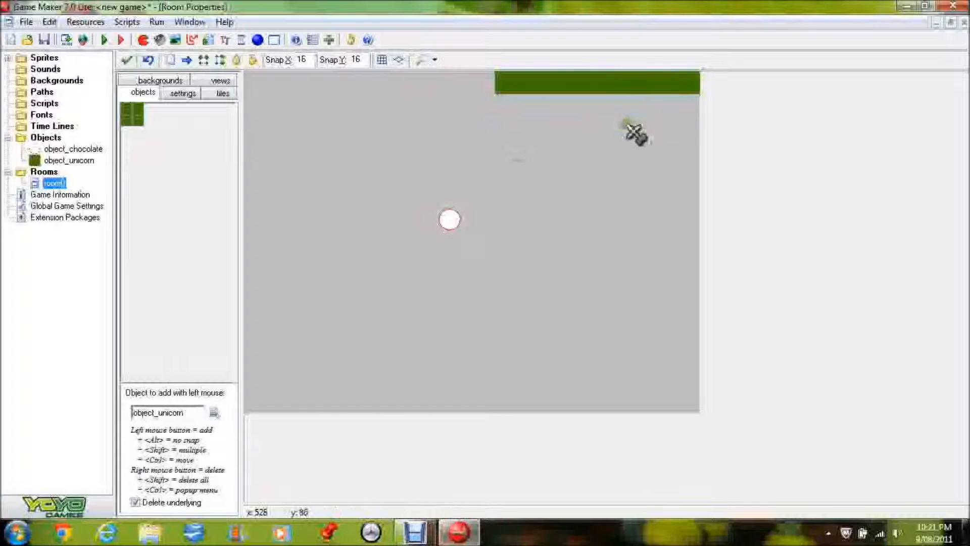
right_click(504, 94)
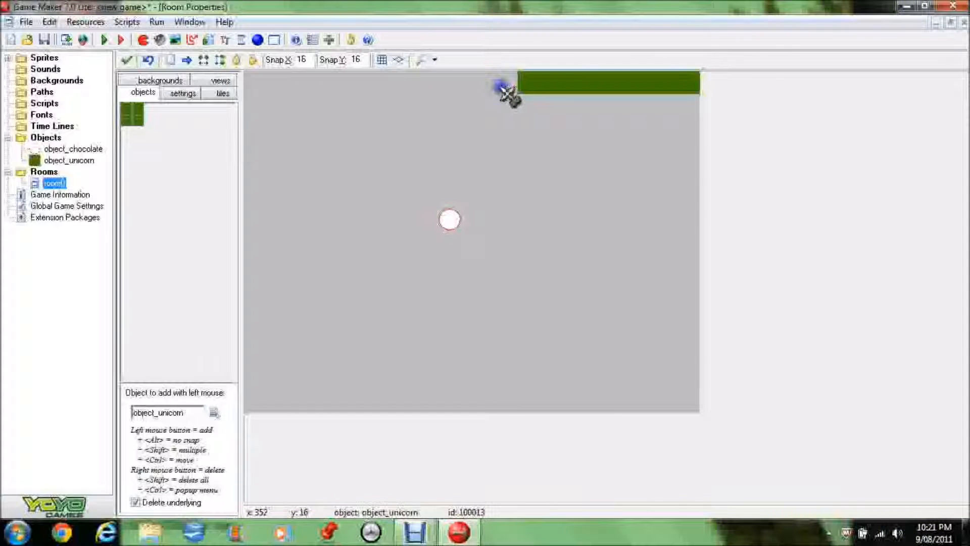
click(500, 98)
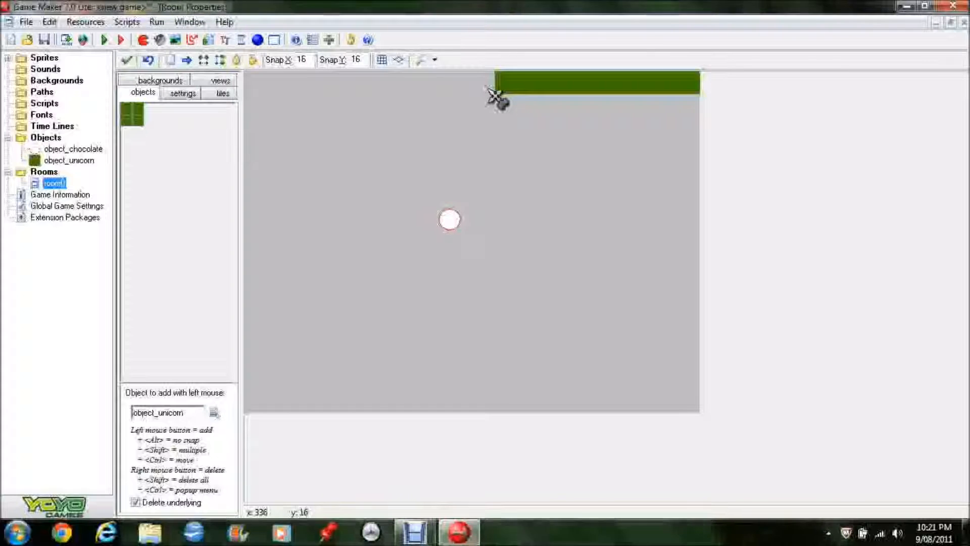
Extend the object_unicorn row to the room's top-left corner, and fill the whole bottom edge with another row
shift+drag(495, 96, 272, 95)
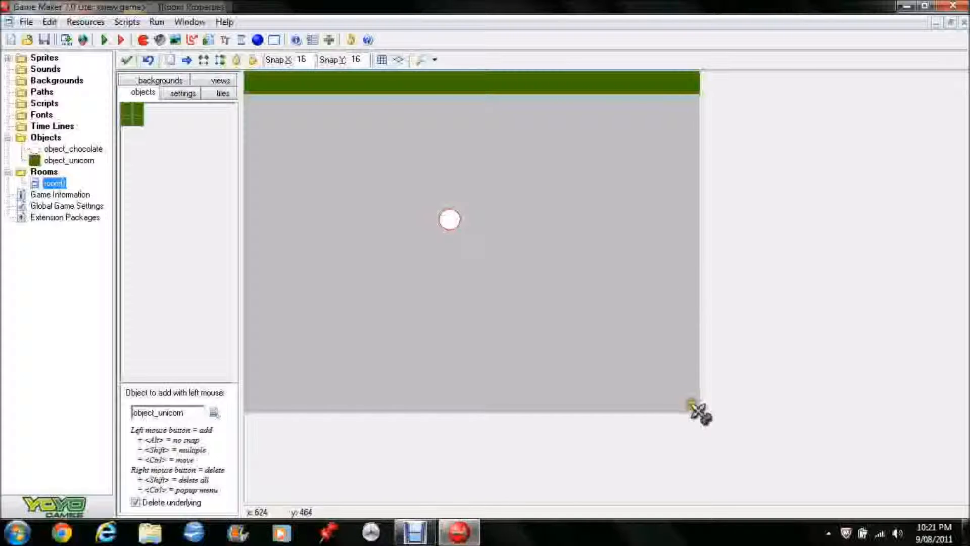
shift+drag(699, 413, 261, 408)
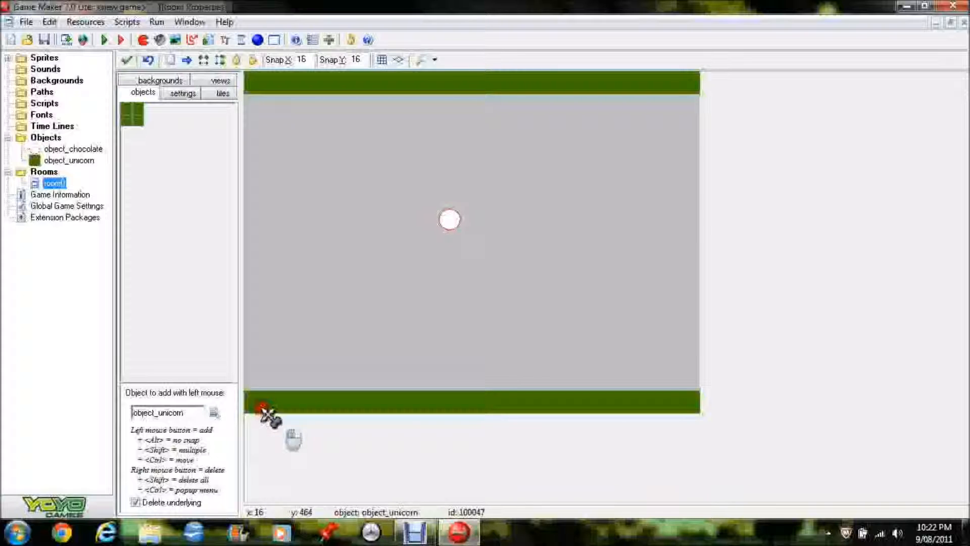
click(384, 59)
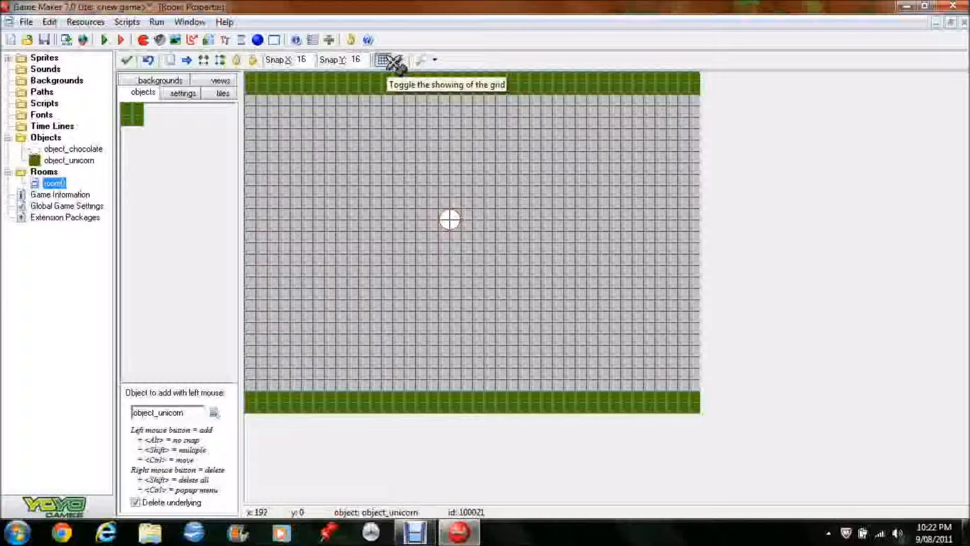
click(388, 60)
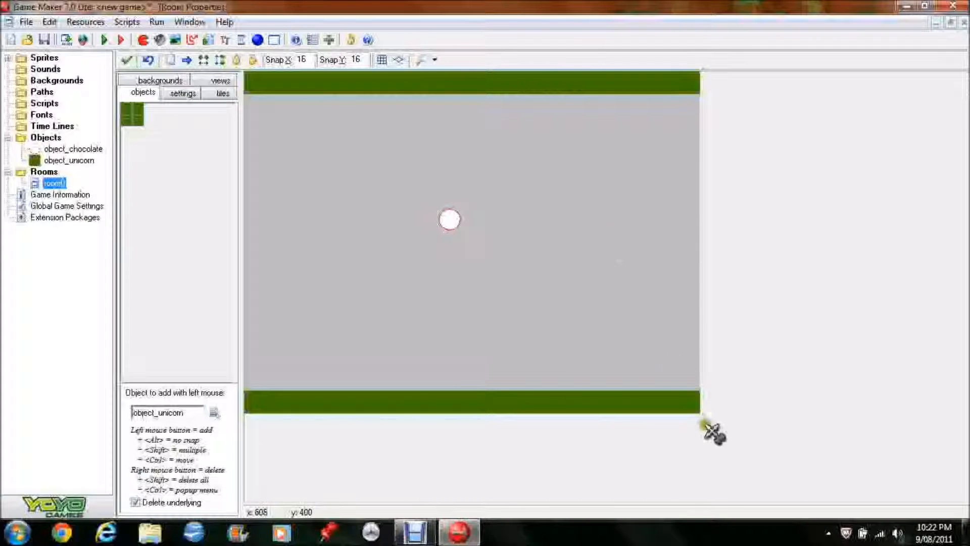
click(693, 111)
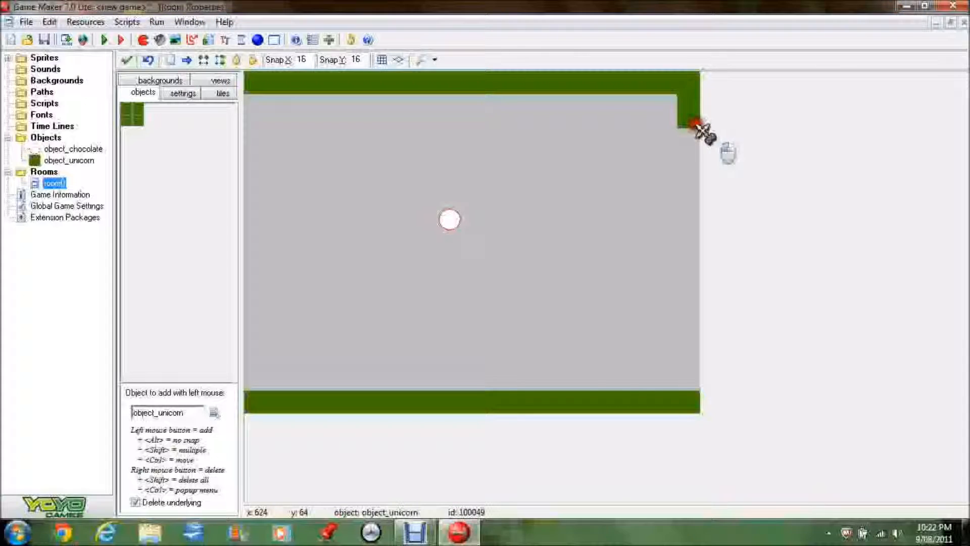
click(696, 132)
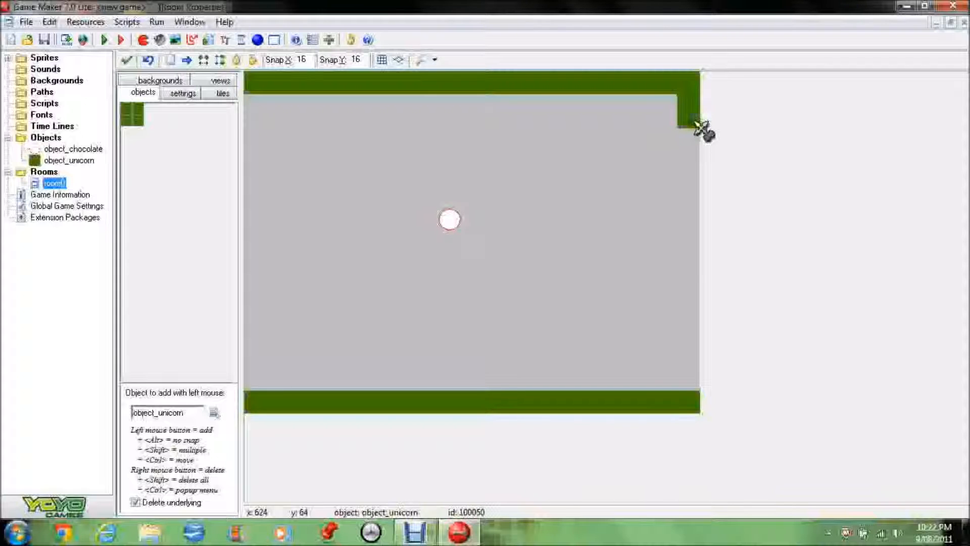
right_click(697, 114)
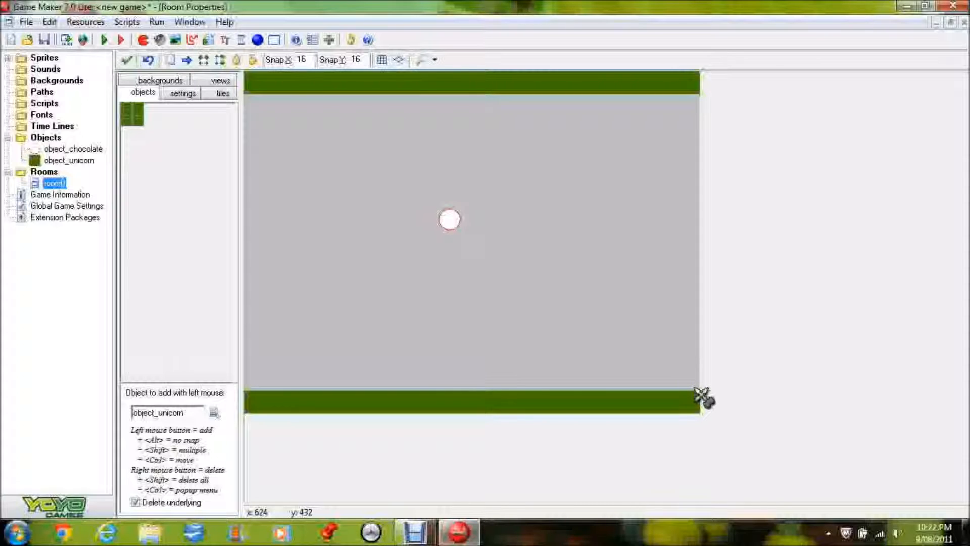
Fill the room's right and left edges with object_unicorn instances to close the wall between the top and bottom rows
click(697, 390)
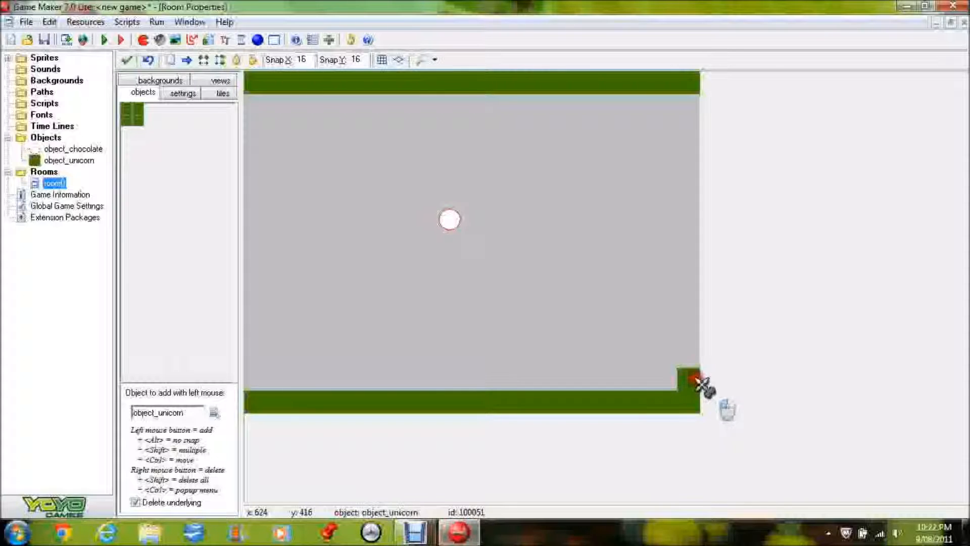
shift+drag(699, 384, 698, 117)
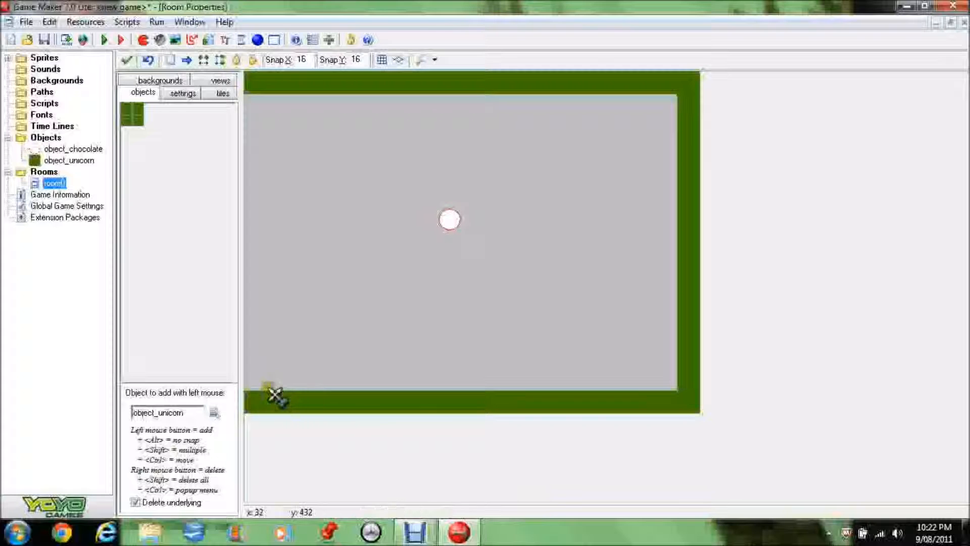
shift+drag(270, 393, 264, 113)
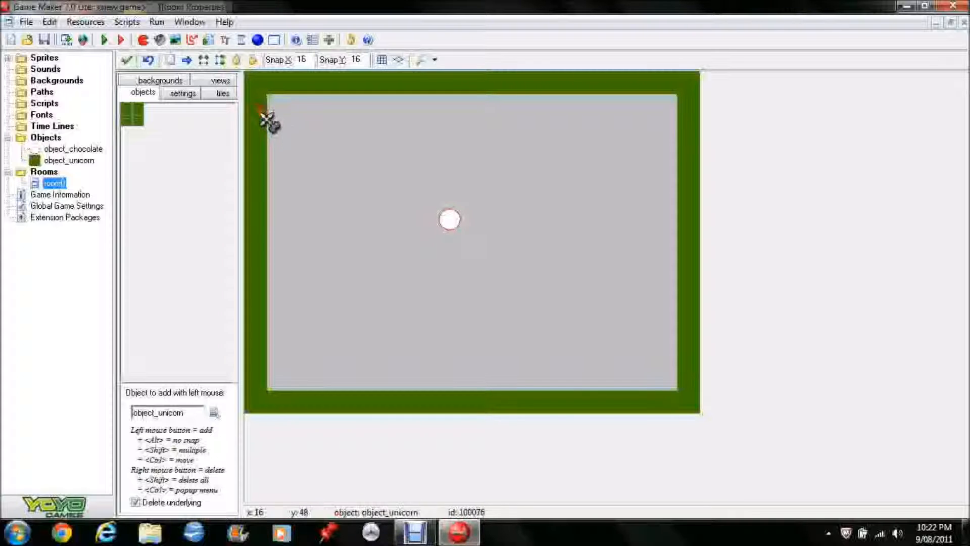
Accept the changes to room0 and run the game
click(127, 59)
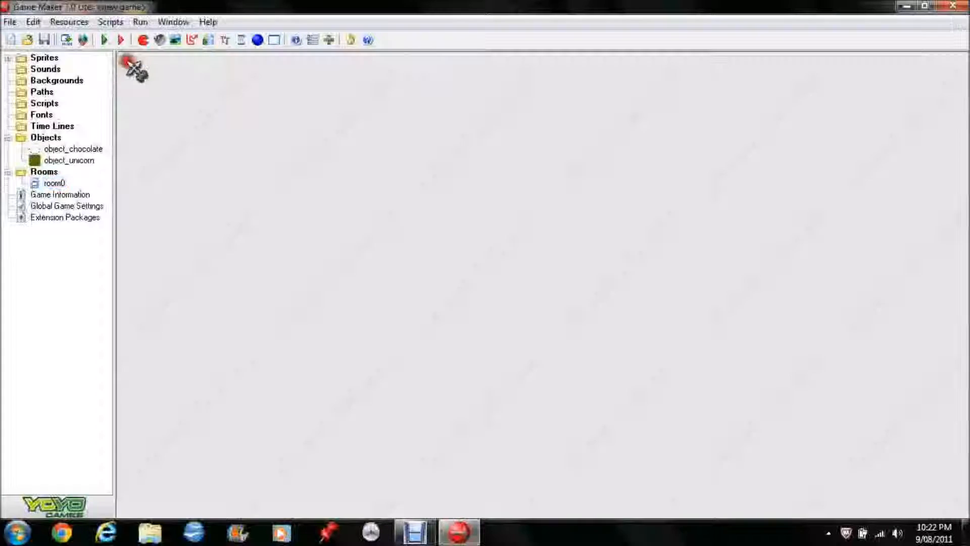
click(104, 40)
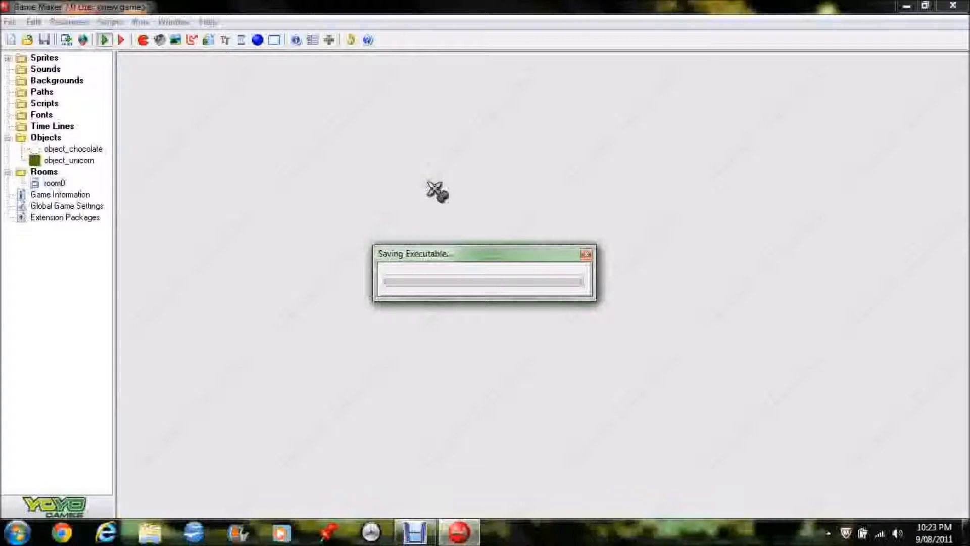